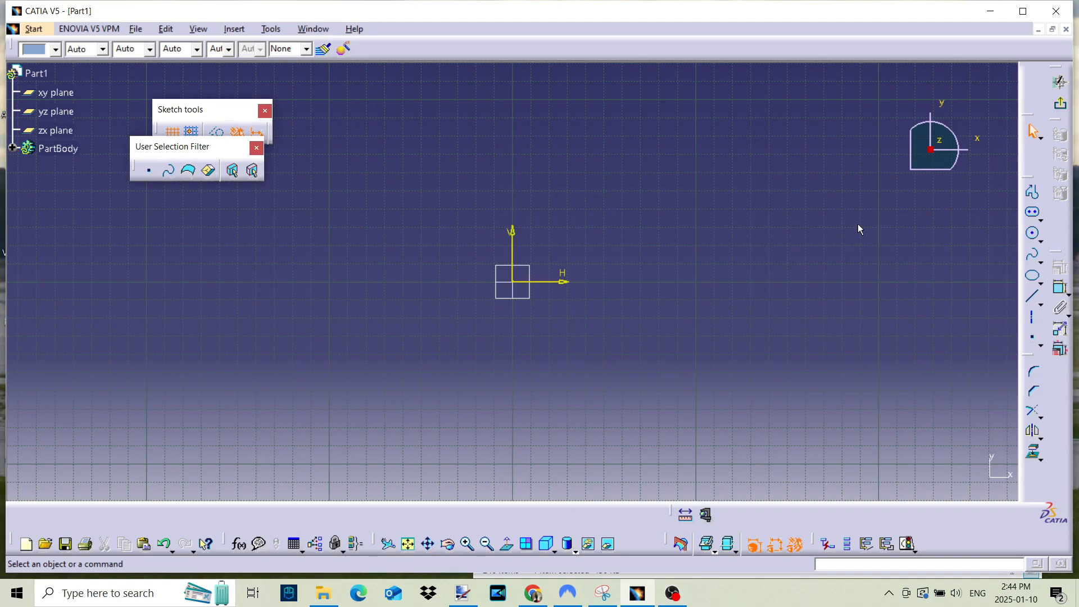
- Sketch a horizontal elongated hole starting at the origin, about 140 mm between centres with a radius of about 27.5 mm
click(1036, 218)
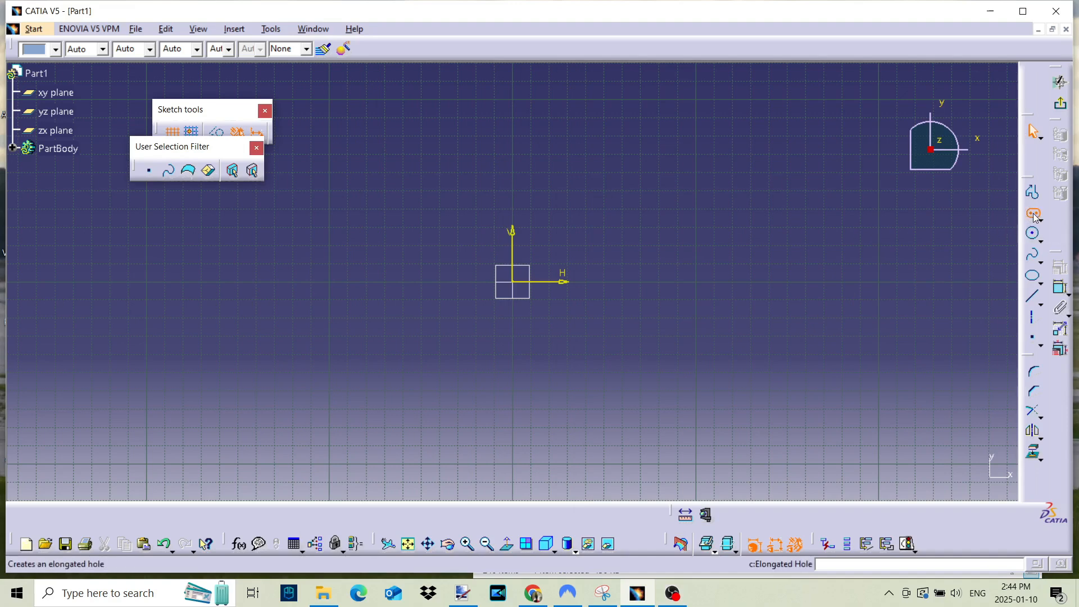
click(512, 282)
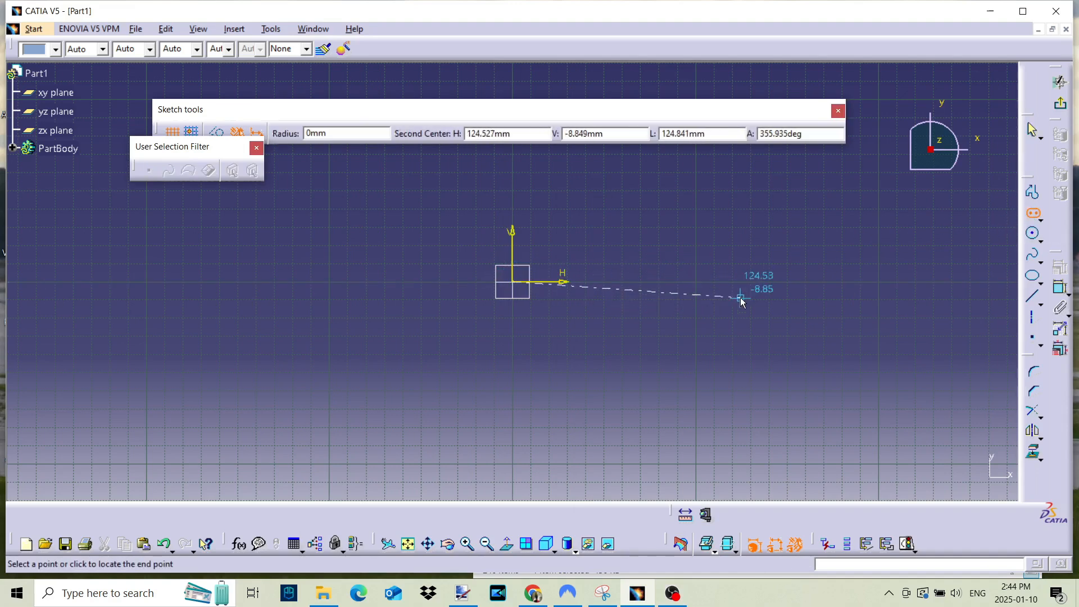
click(770, 282)
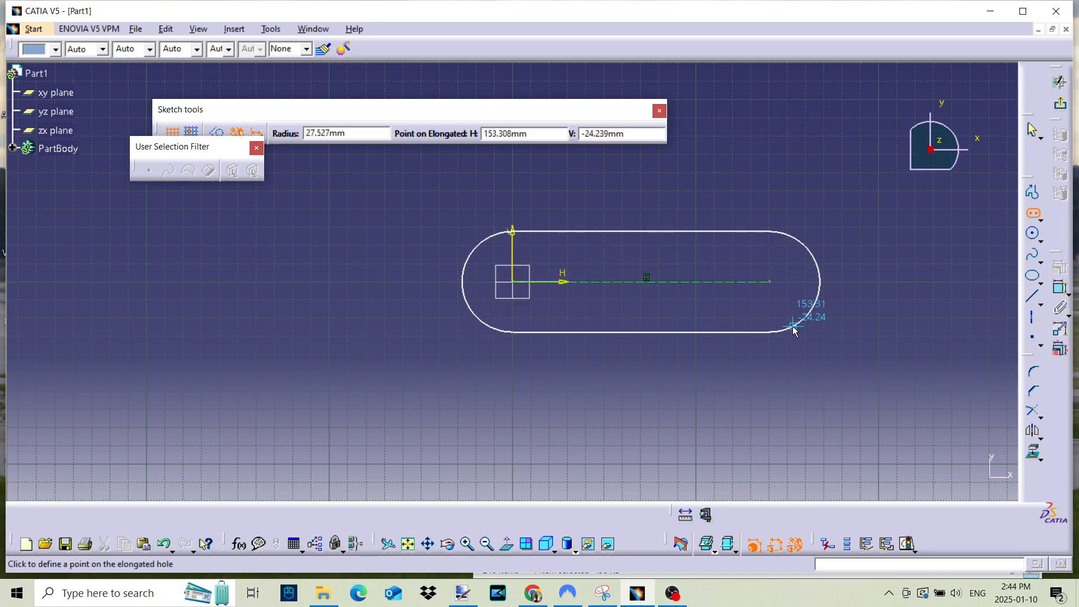
click(794, 330)
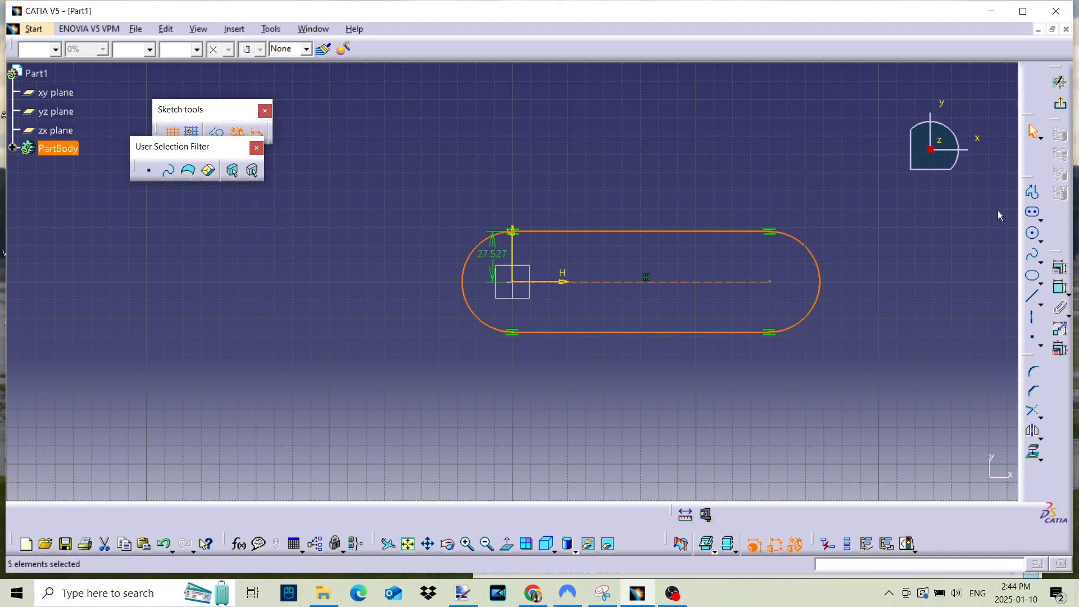
click(885, 340)
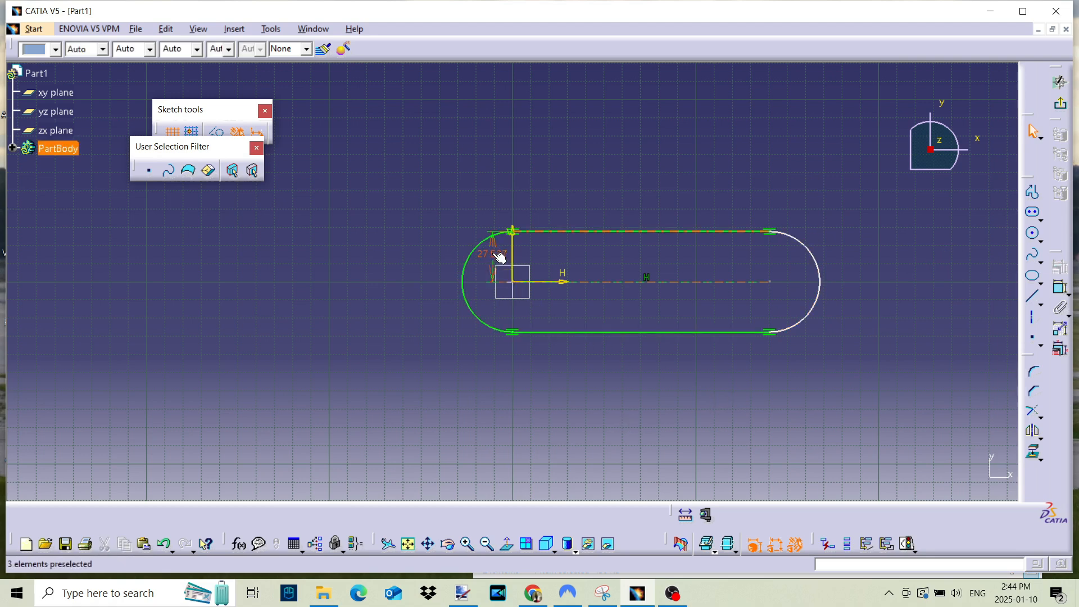
- Set the elongated hole's radius to 30 mm
double_click(490, 254)
text(30)
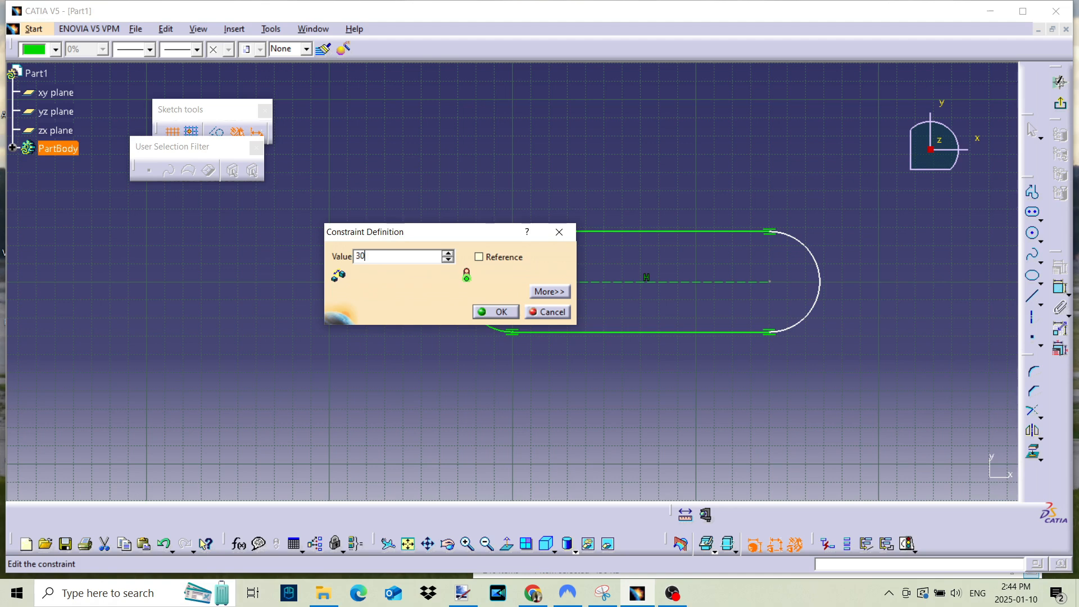
key(Return)
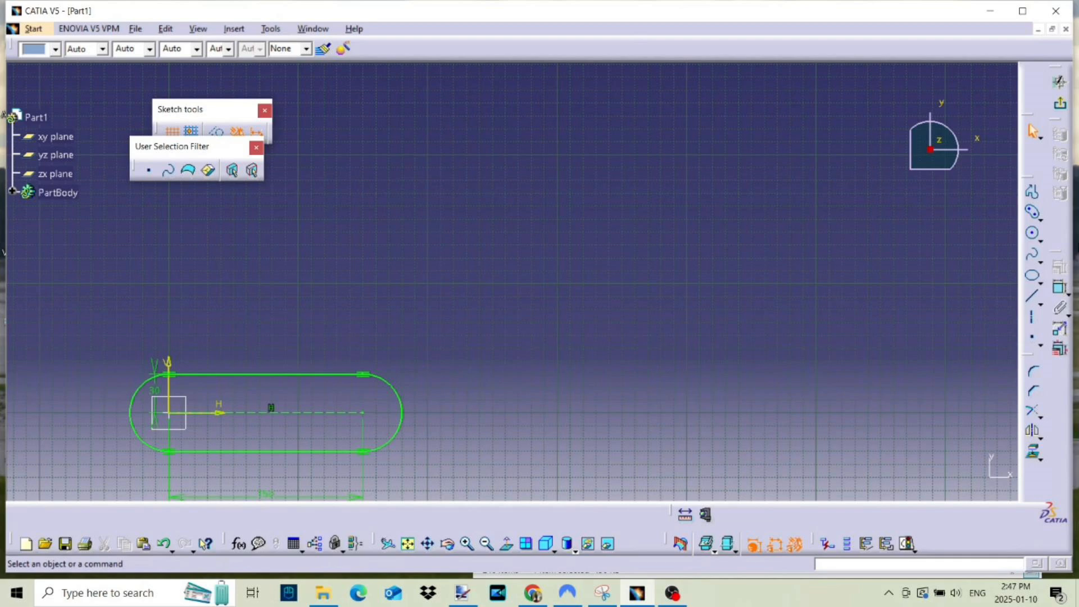
- Sketch a cylindrical elongated hole to the right of the straight slot, with a centre arc radius of about 110 mm and end radius of about 18 mm
click(1034, 213)
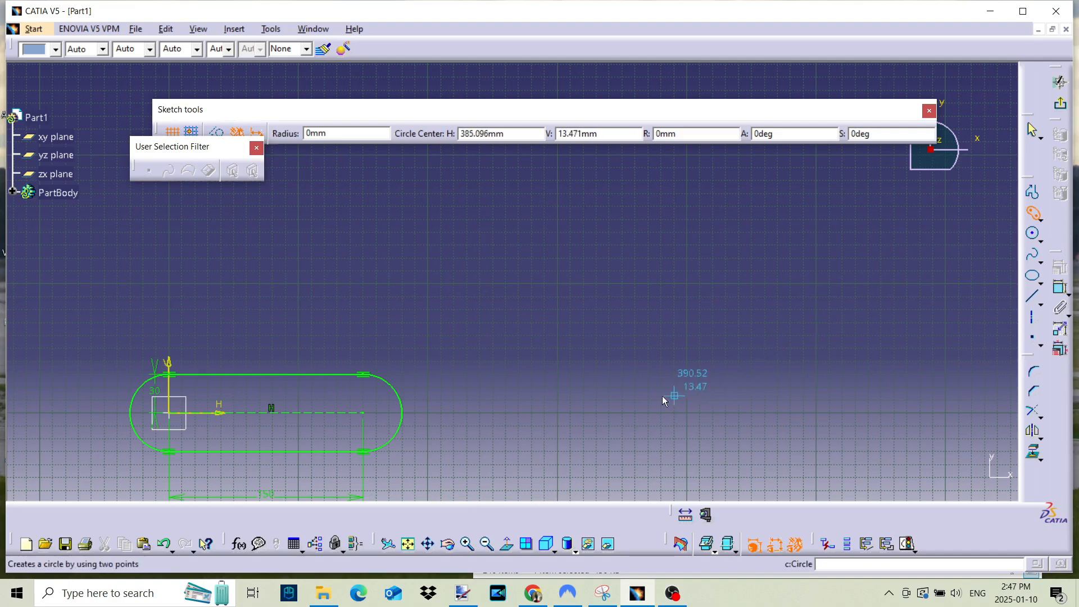
click(642, 409)
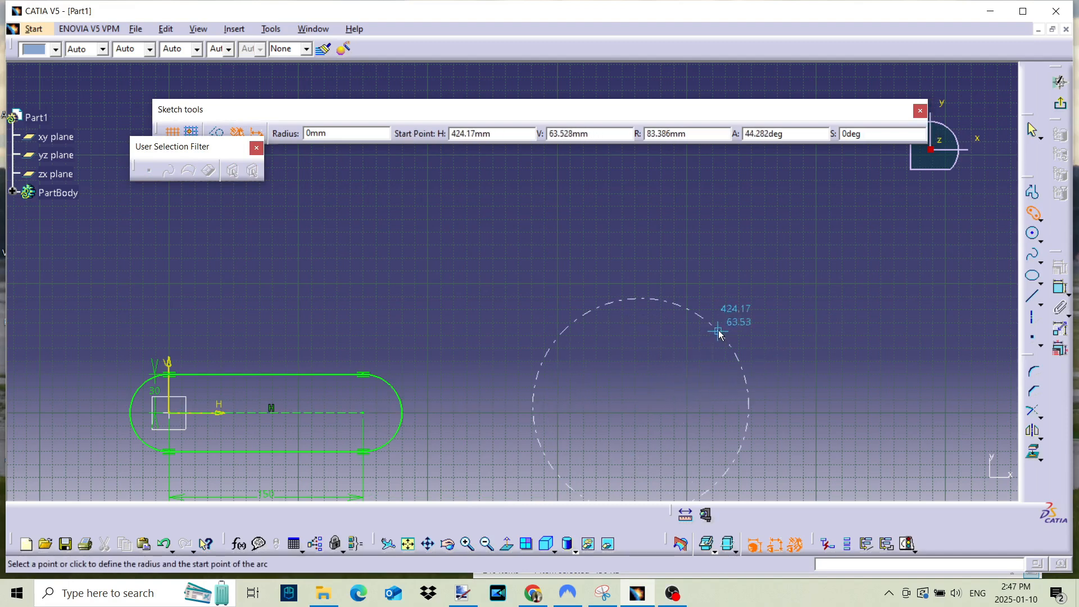
click(743, 314)
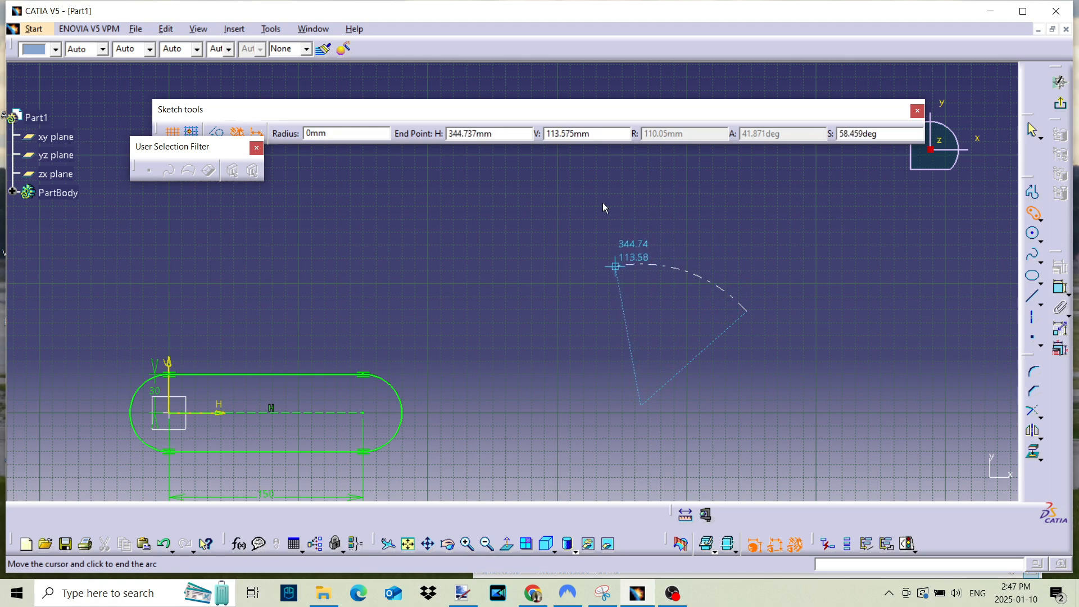
click(588, 274)
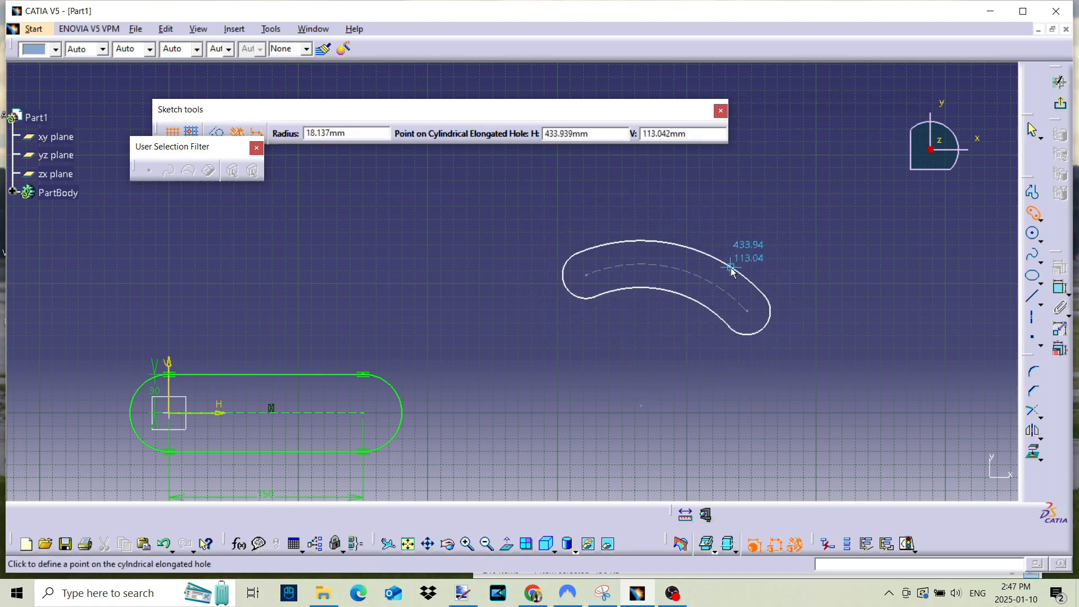
click(732, 272)
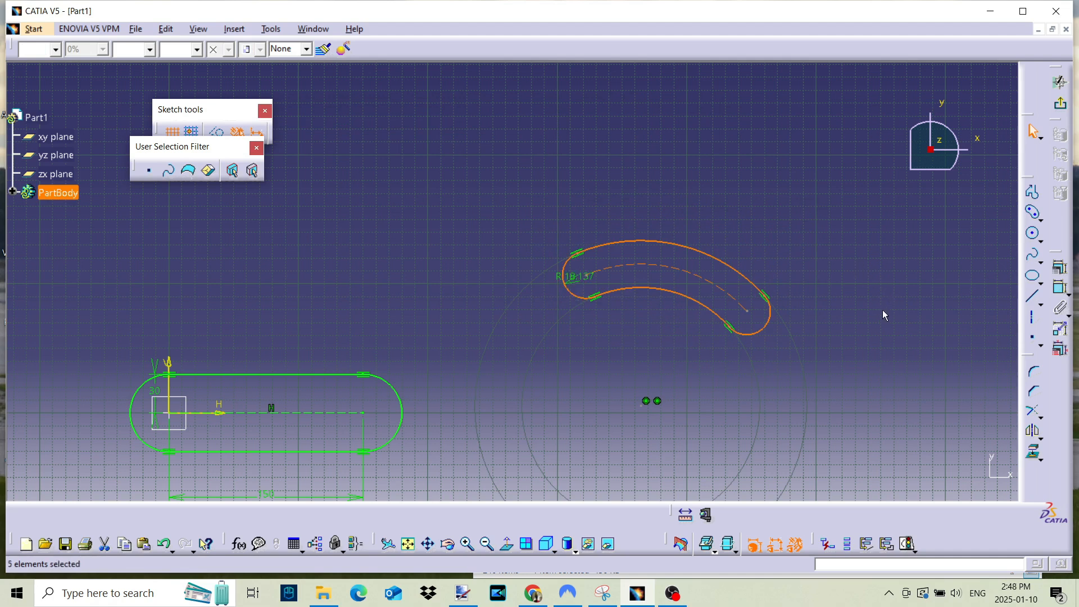
click(984, 292)
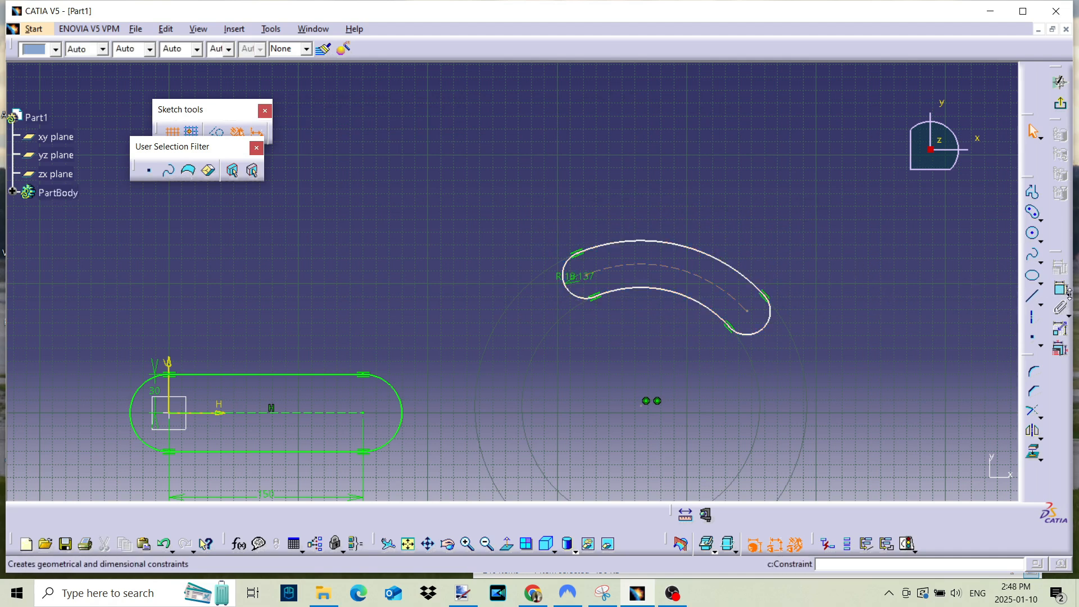
- Dimension the radius of the curved slot's centre arc and set it to 200 mm
click(1061, 290)
click(684, 269)
click(733, 184)
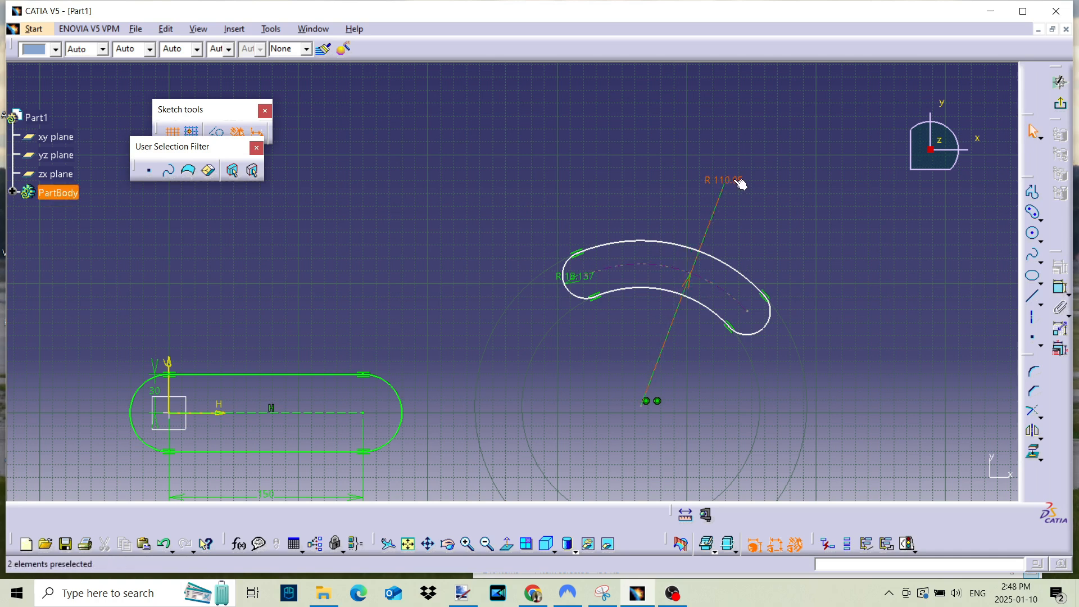
double_click(735, 185)
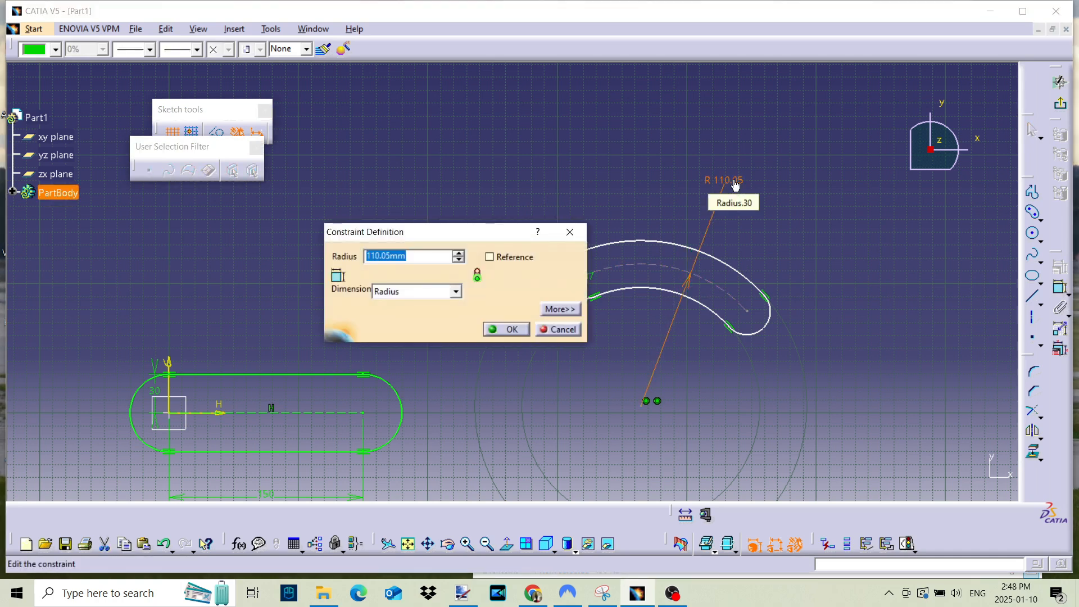
text(200)
key(Return)
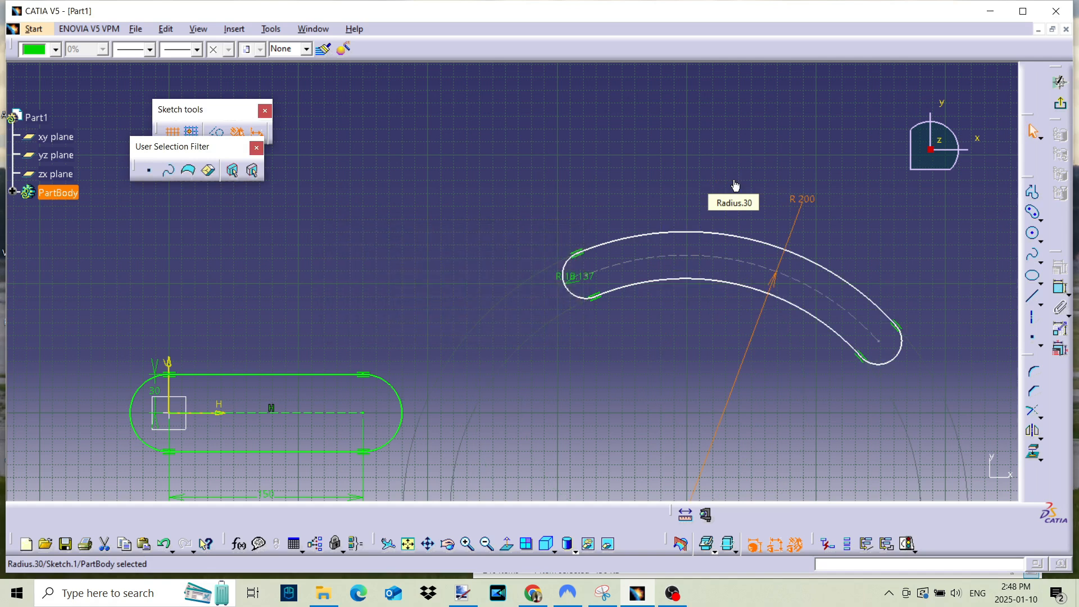
- Set the end radius of the curved slot to 20 mm
double_click(575, 275)
text(20)
key(Return)
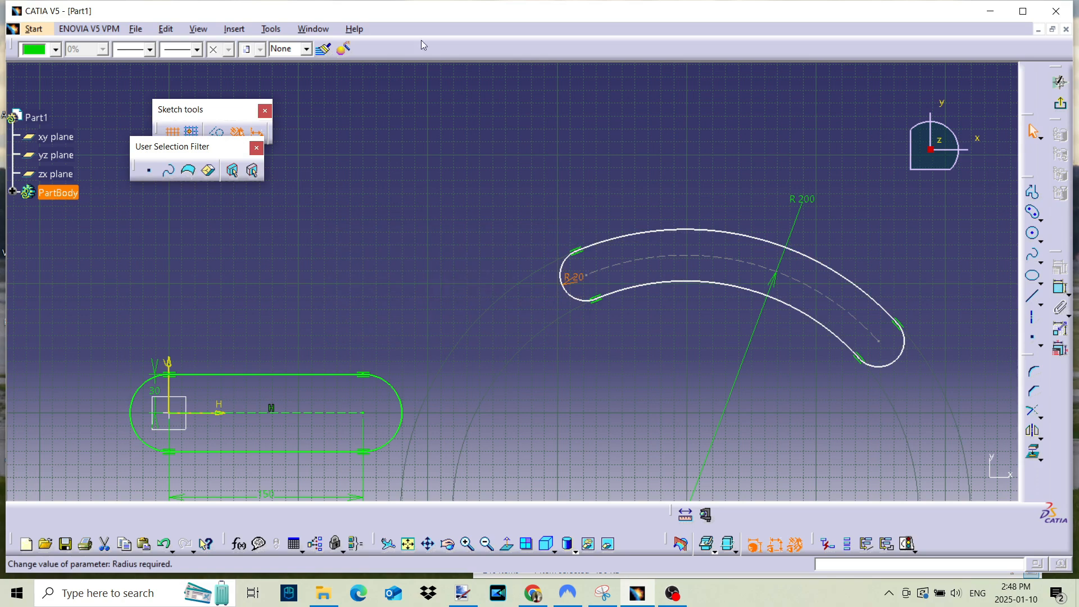
click(769, 207)
- Sketch a tilted hexagon in the empty area to the right of the curved slot, with sides about 183 mm long
middle_drag(742, 174, 735, 278)
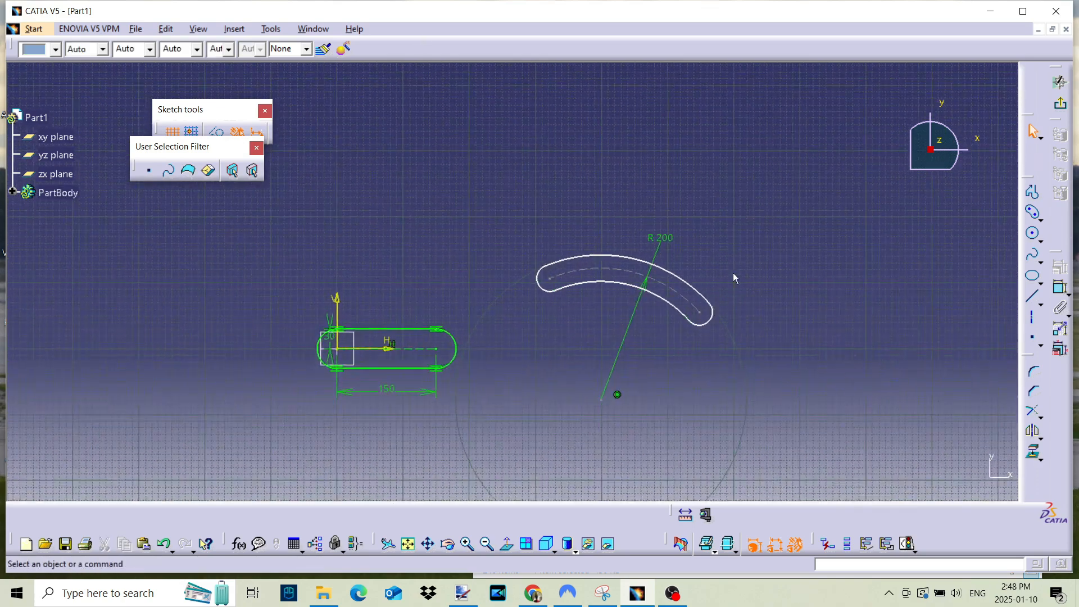
click(1042, 221)
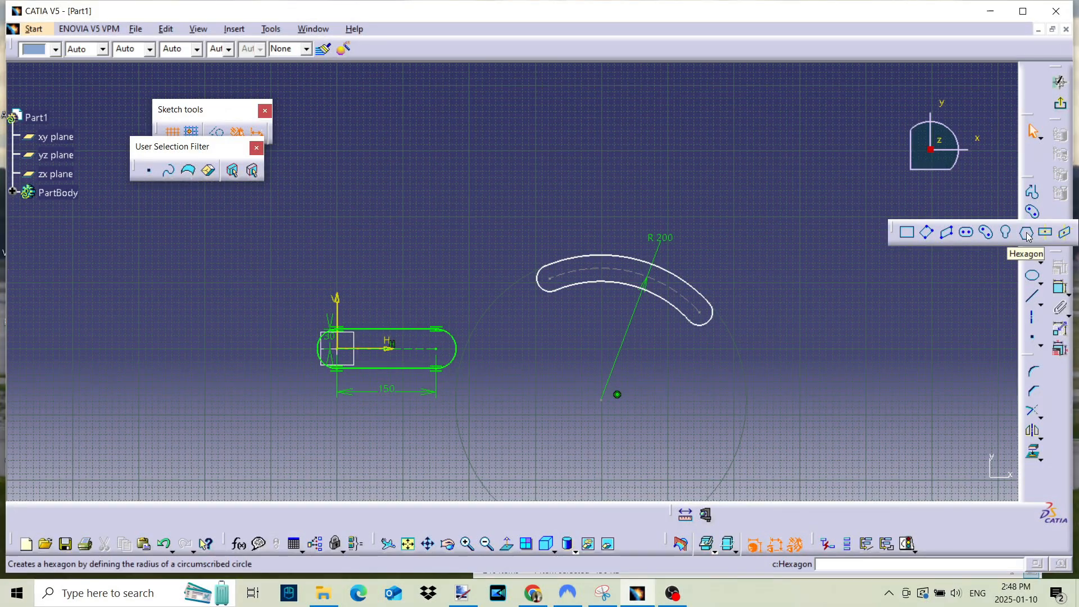
click(1027, 235)
middle_drag(876, 247, 535, 201)
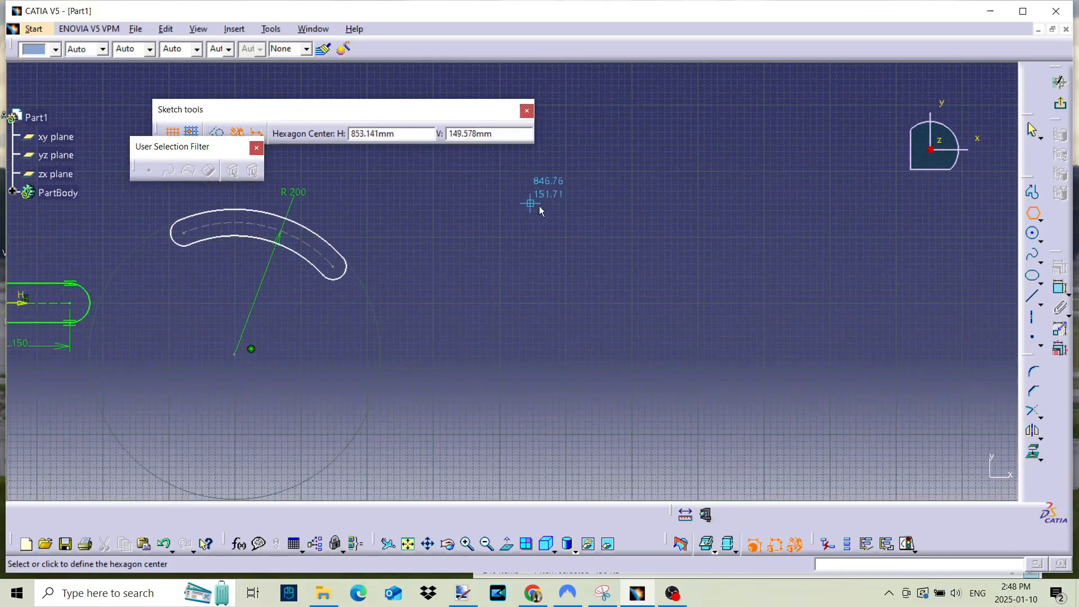
click(675, 287)
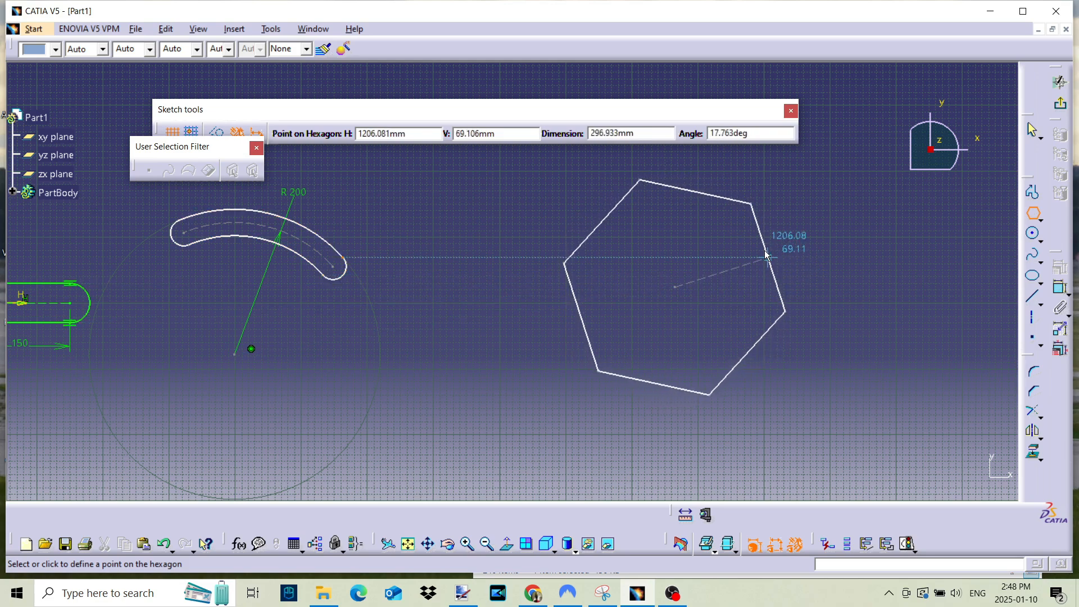
click(757, 223)
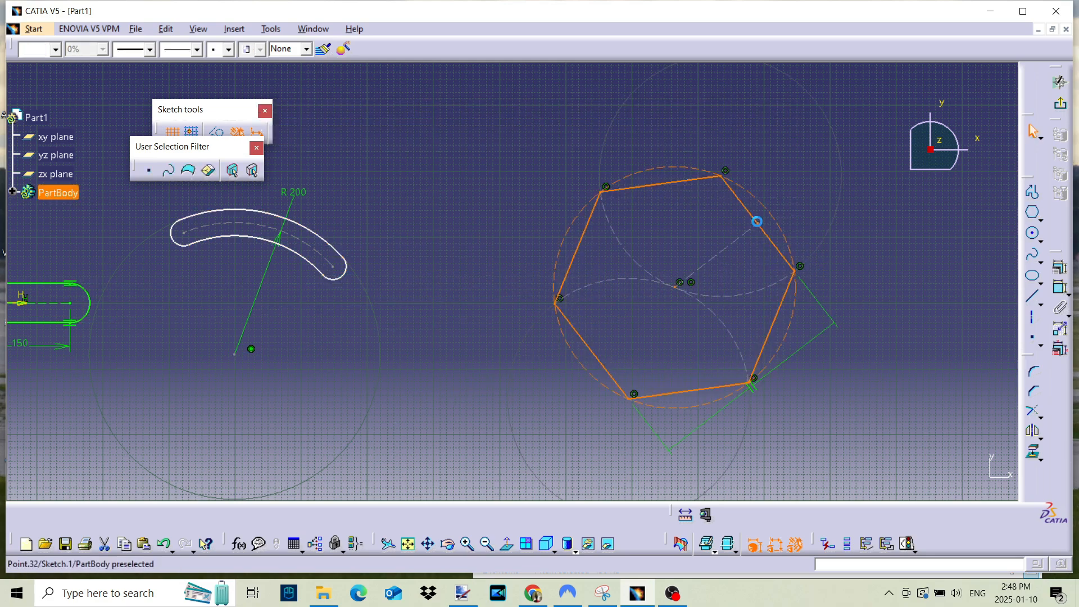
click(852, 390)
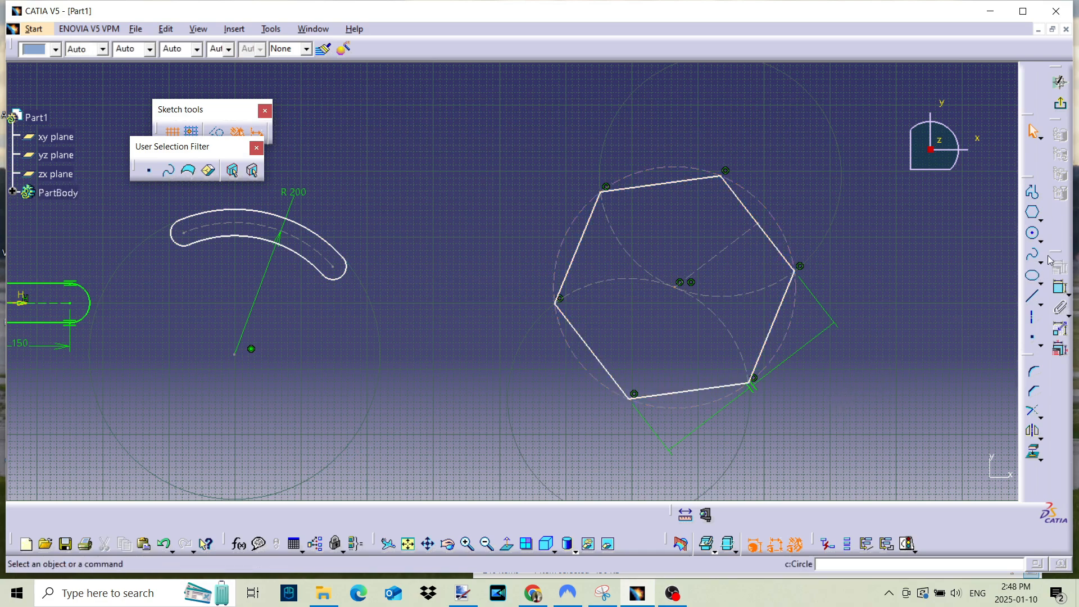
- Dimension the hexagon's upper side and set its length to 200 mm
click(1060, 295)
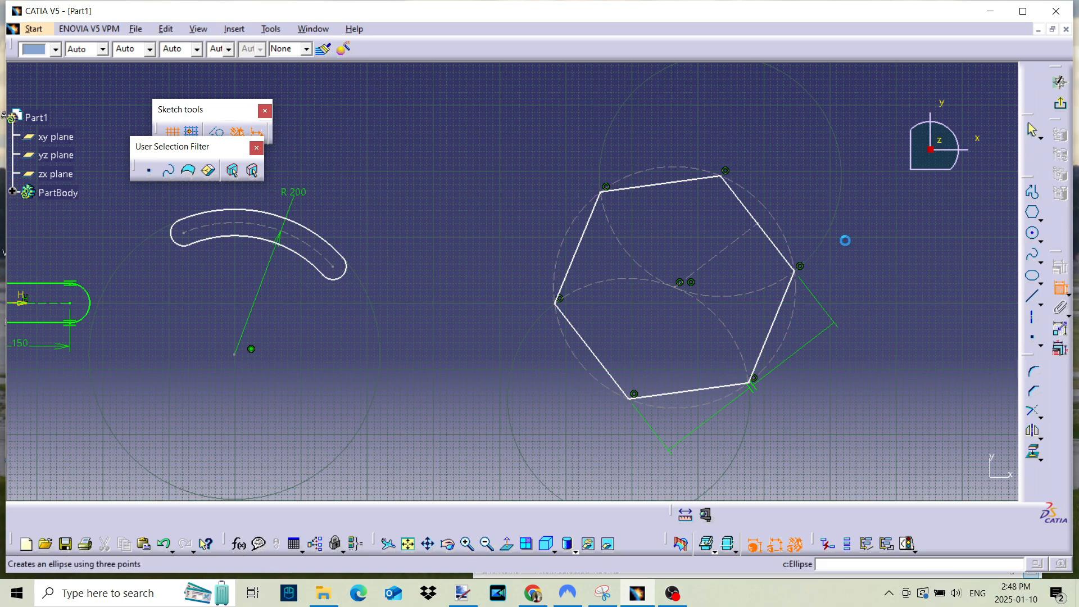
click(660, 183)
click(652, 129)
double_click(656, 129)
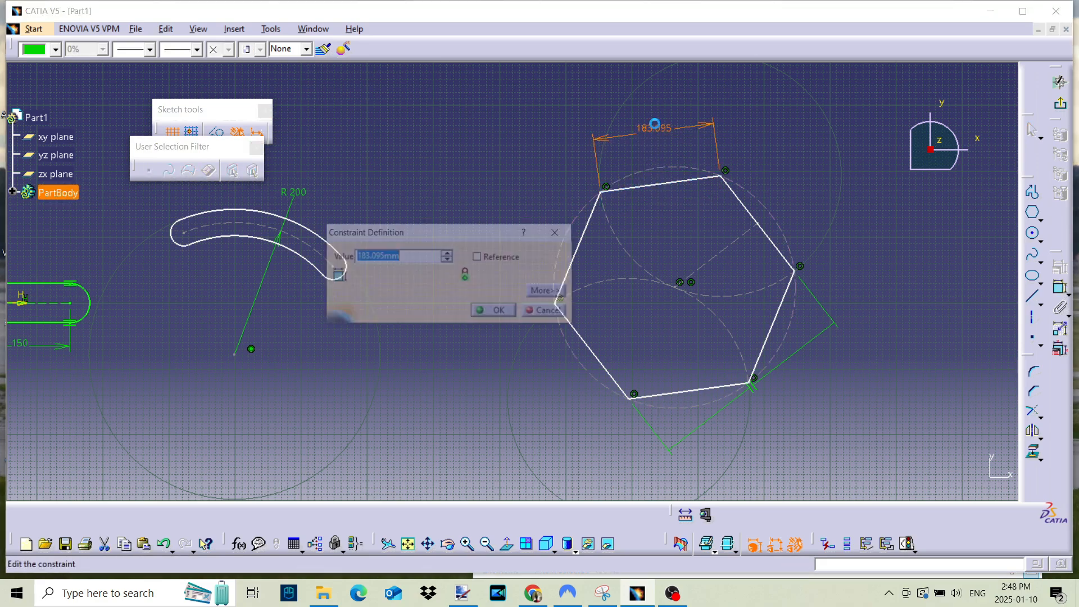
text(200)
key(Return)
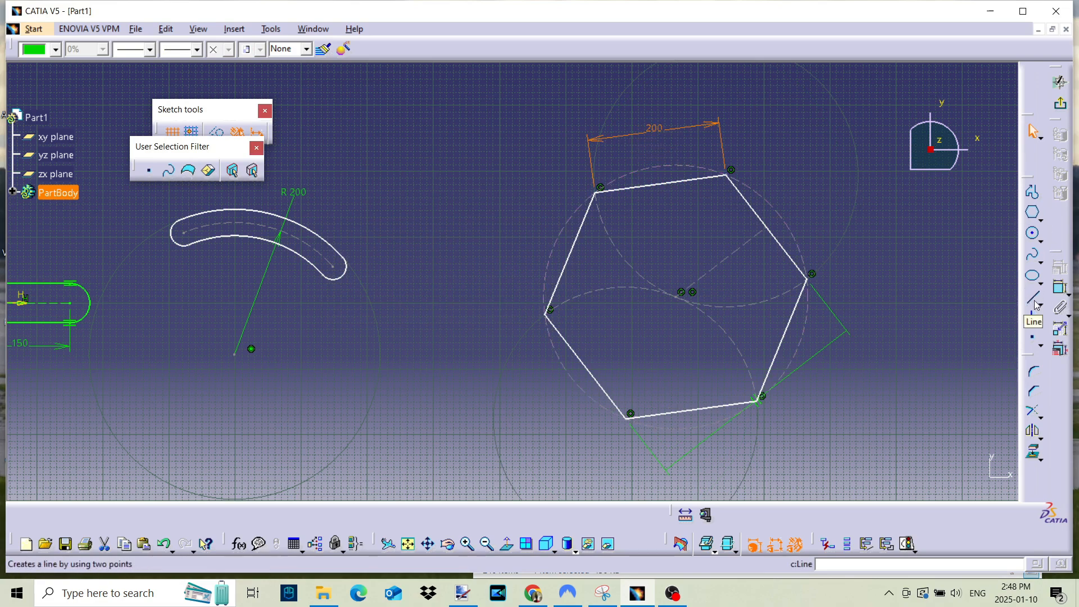
- Draw a vertical axis about 87 mm long upward from the hexagon's centre
click(1032, 319)
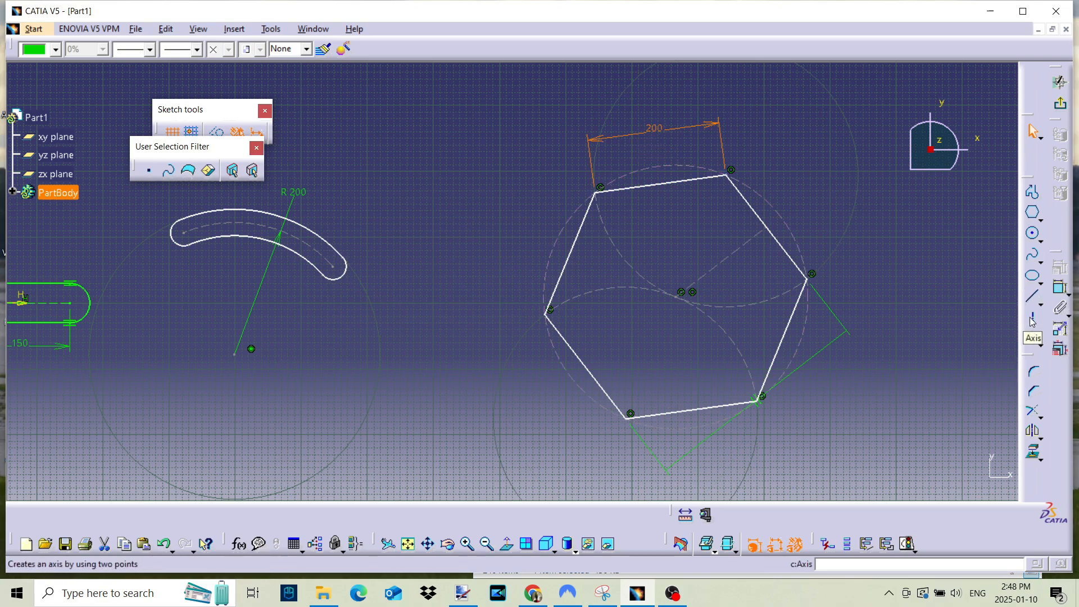
click(676, 297)
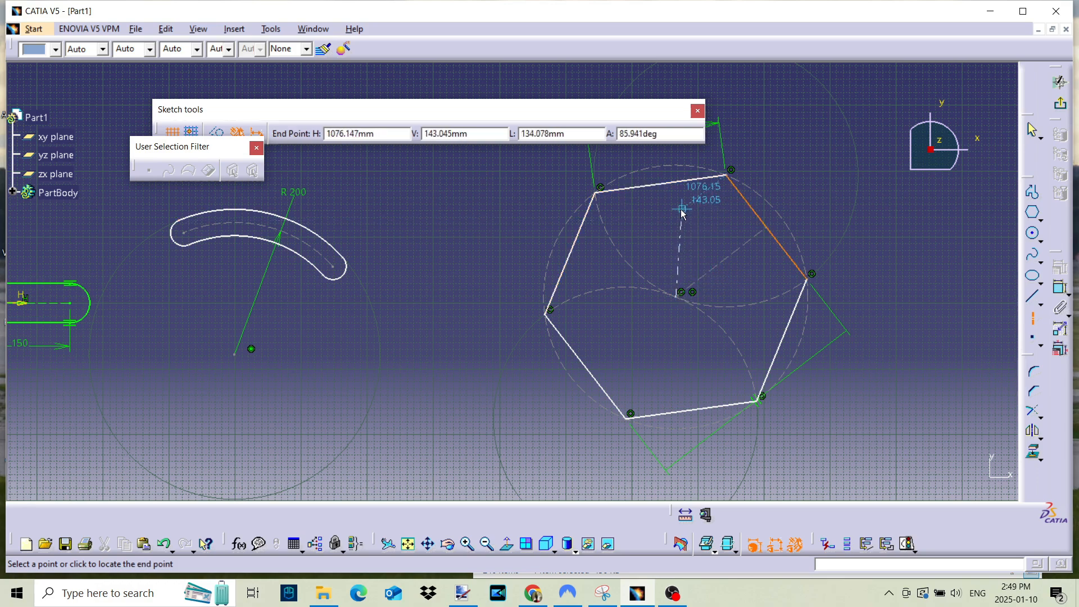
click(677, 241)
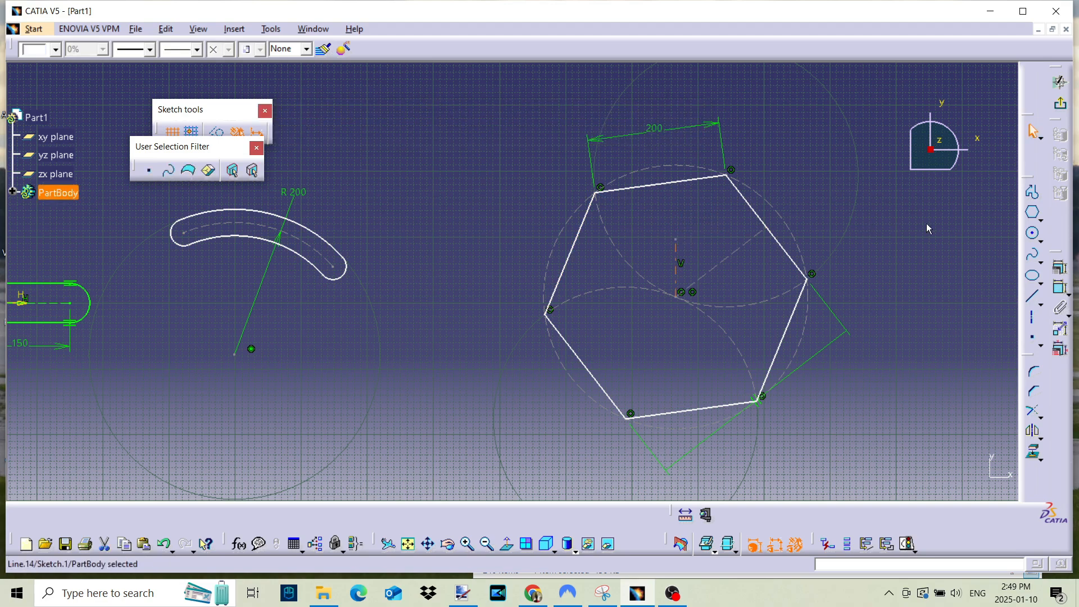
- Apply a distance constraint between the vertical axis and the hexagon's left side, turning that side parallel to the axis
click(1060, 288)
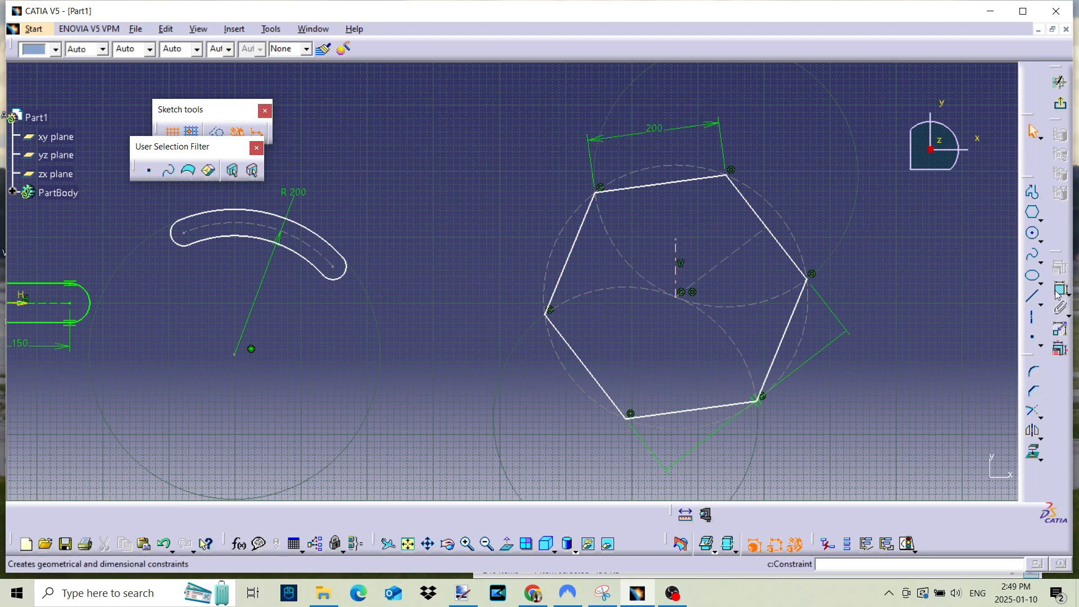
click(678, 275)
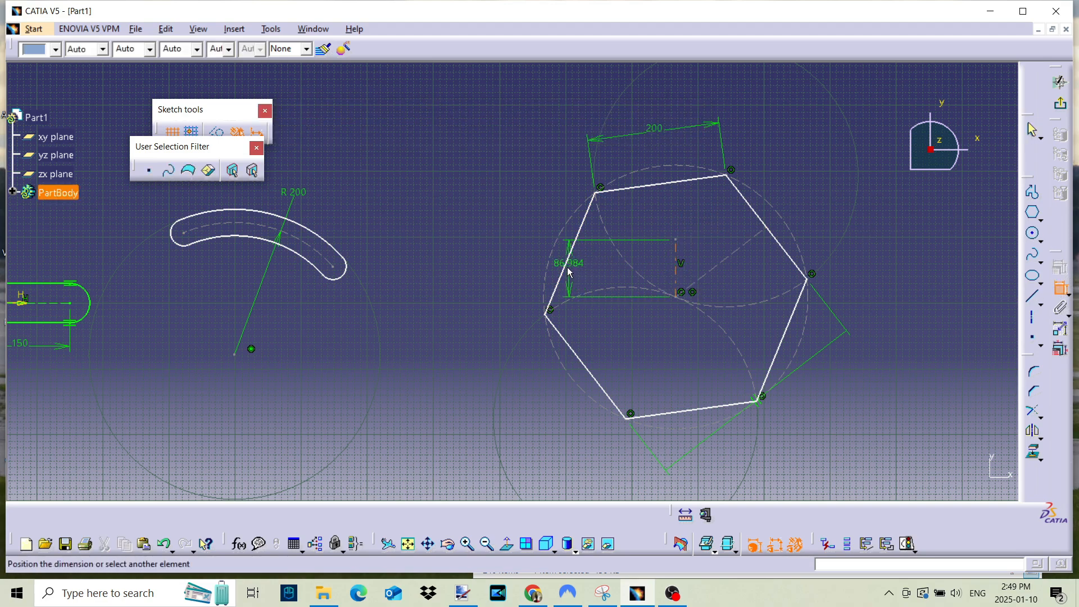
click(565, 265)
right_click(599, 265)
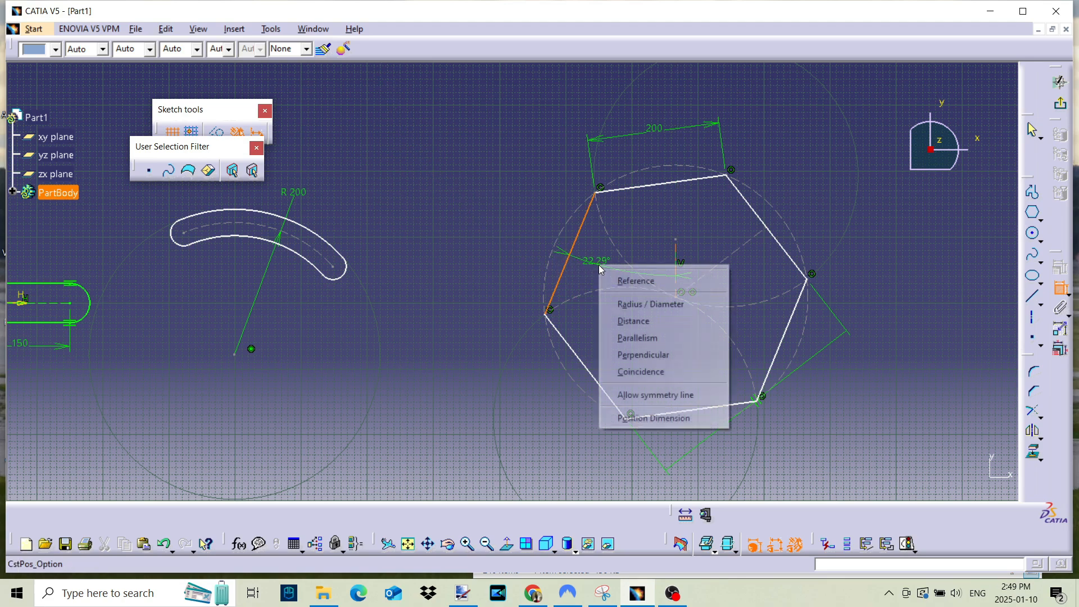
click(643, 321)
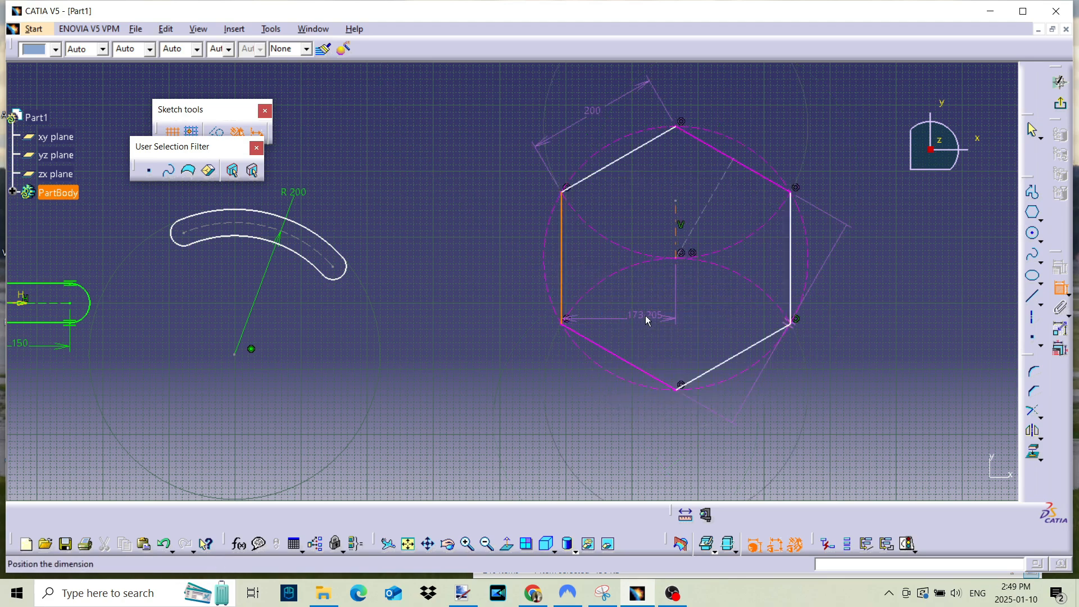
click(640, 288)
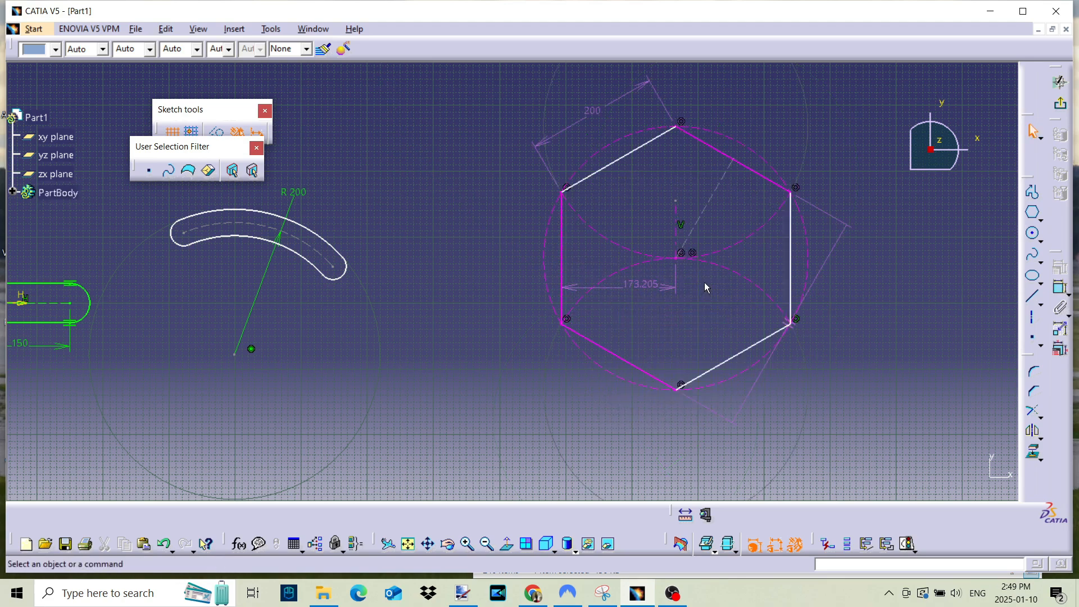
- Delete the distance dimension between the vertical axis and the hexagon's left side
right_click(639, 285)
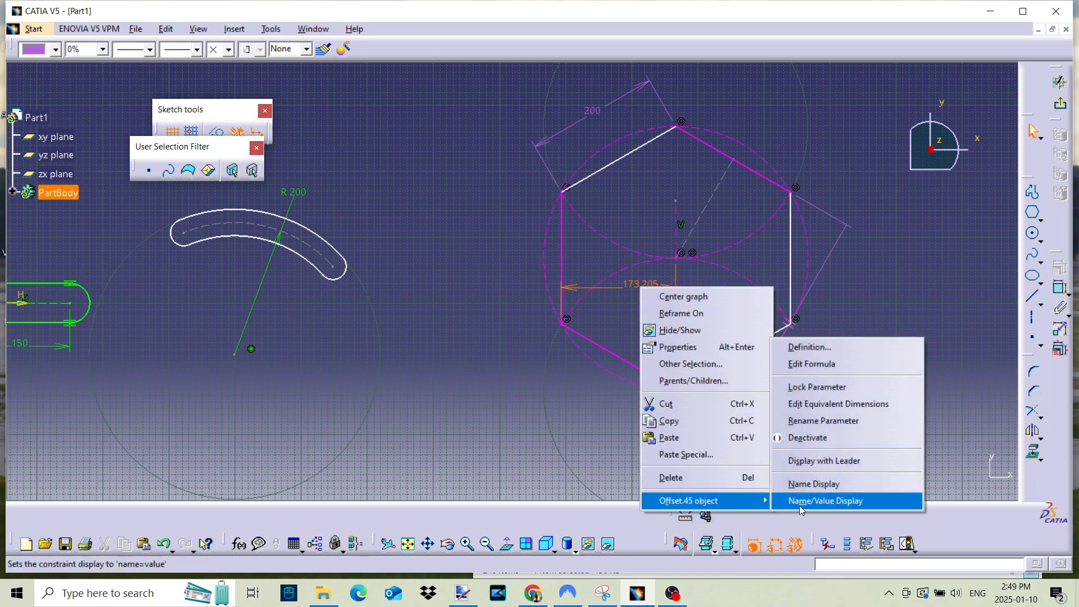
click(838, 325)
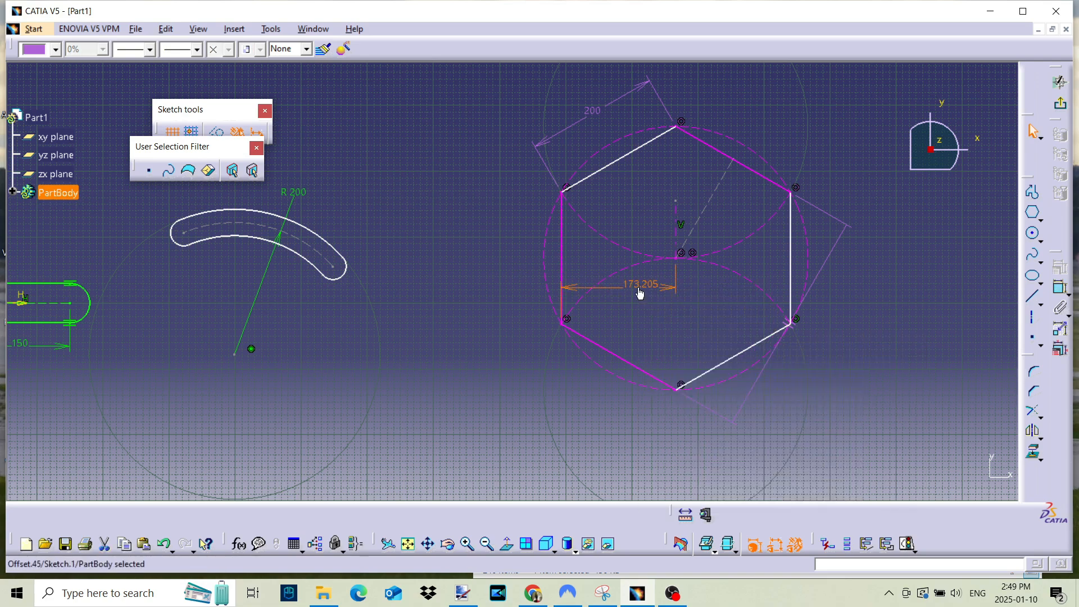
right_click(639, 293)
click(667, 475)
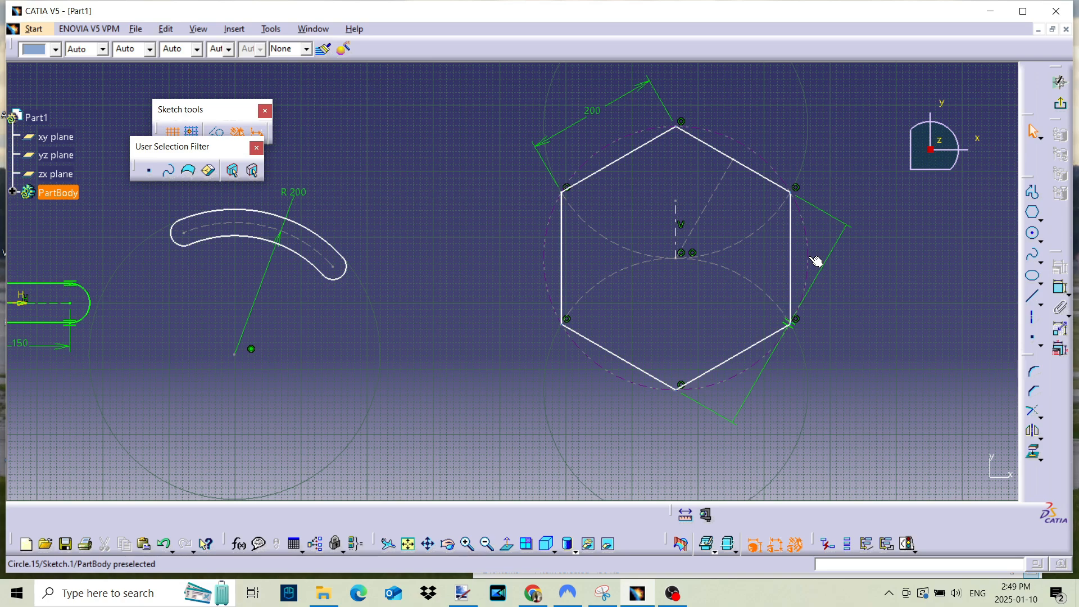
mouse_move(843, 241)
mouse_down()
mouse_move(881, 268)
mouse_move(869, 296)
mouse_up()
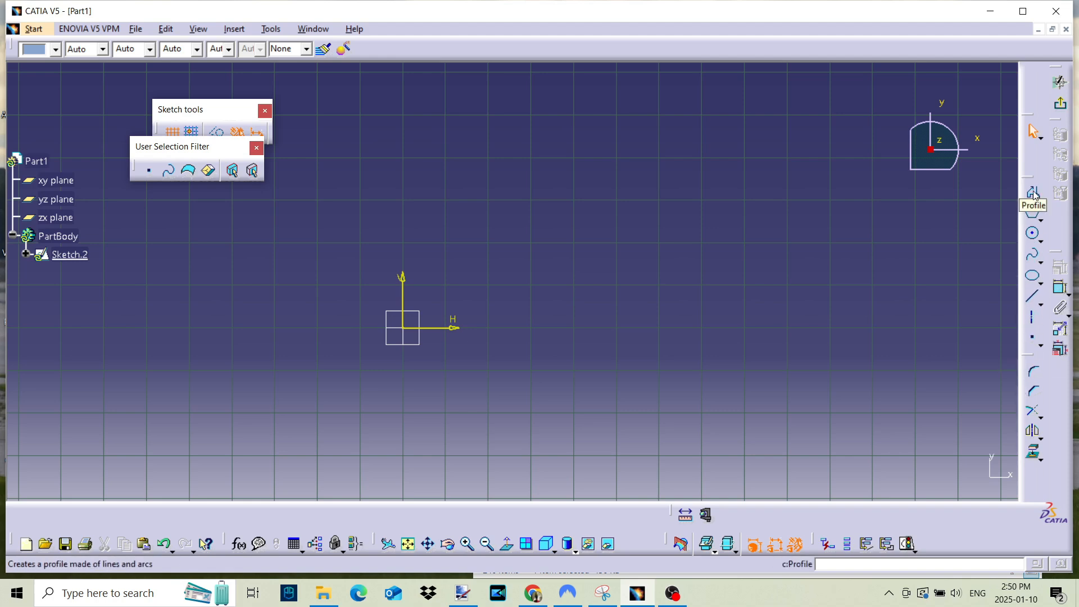
- Draw two crossing lines to the right of the origin, one rising to the right and a second descending across its upper end
click(1033, 297)
click(527, 322)
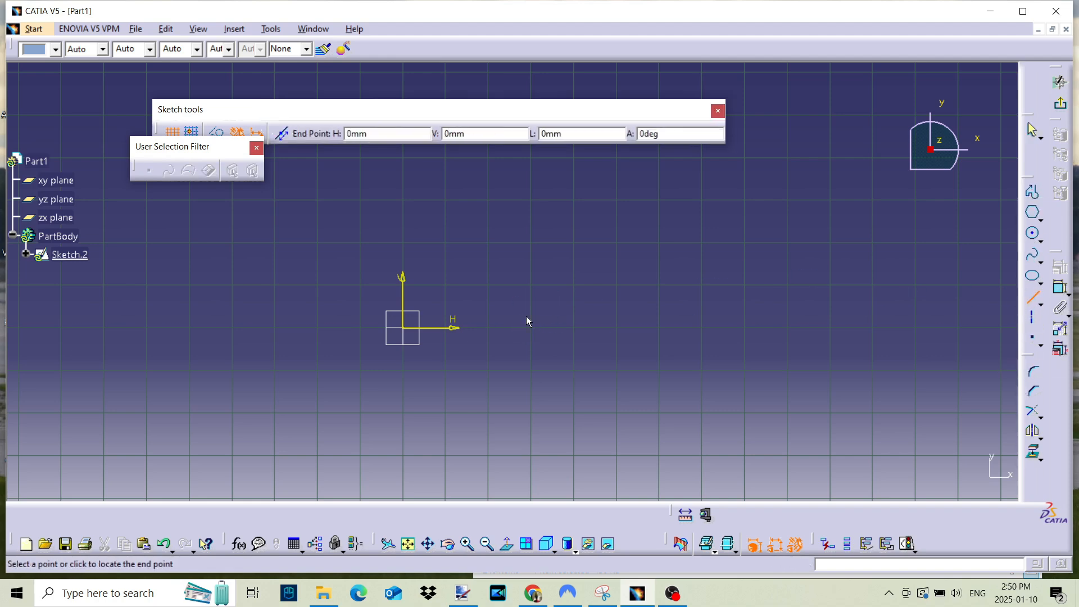
click(679, 233)
click(1015, 296)
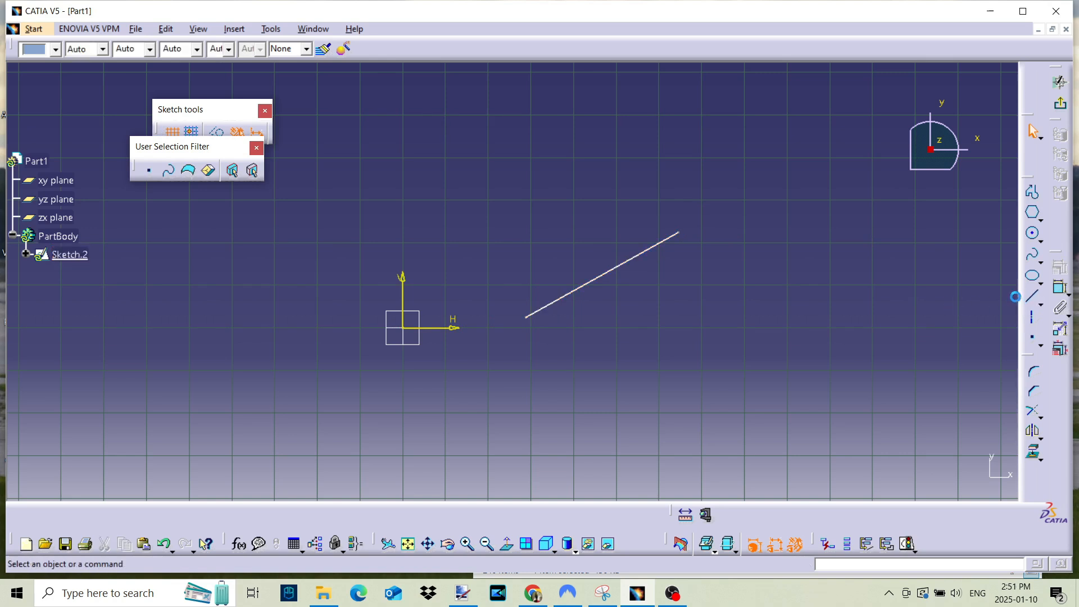
click(1033, 297)
click(621, 209)
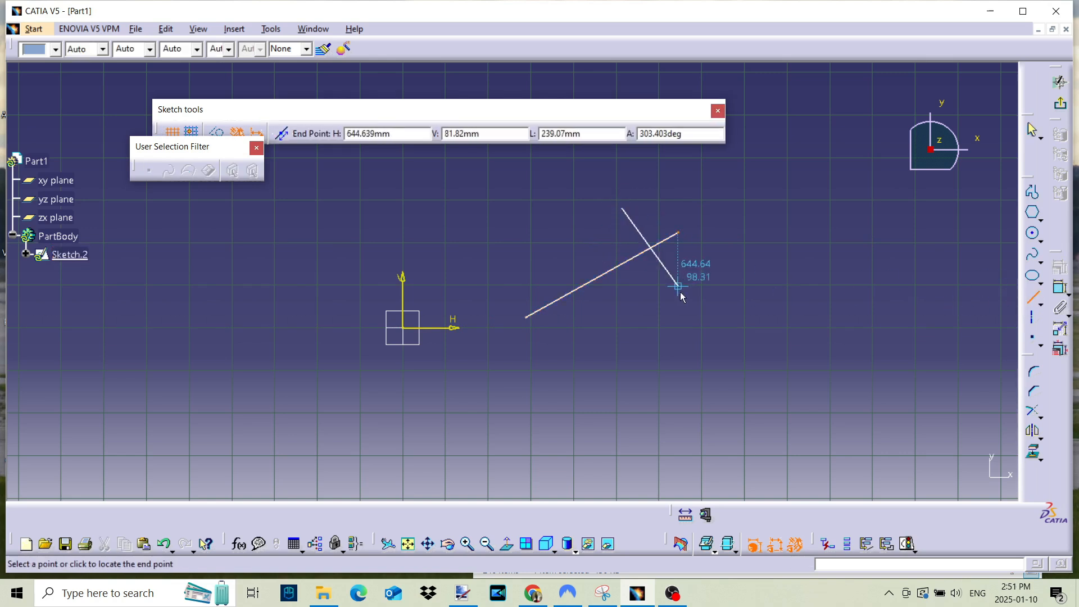
click(752, 343)
- Trim both crossing lines to their intersection, keeping the lower portions, and undo the trim
click(1033, 411)
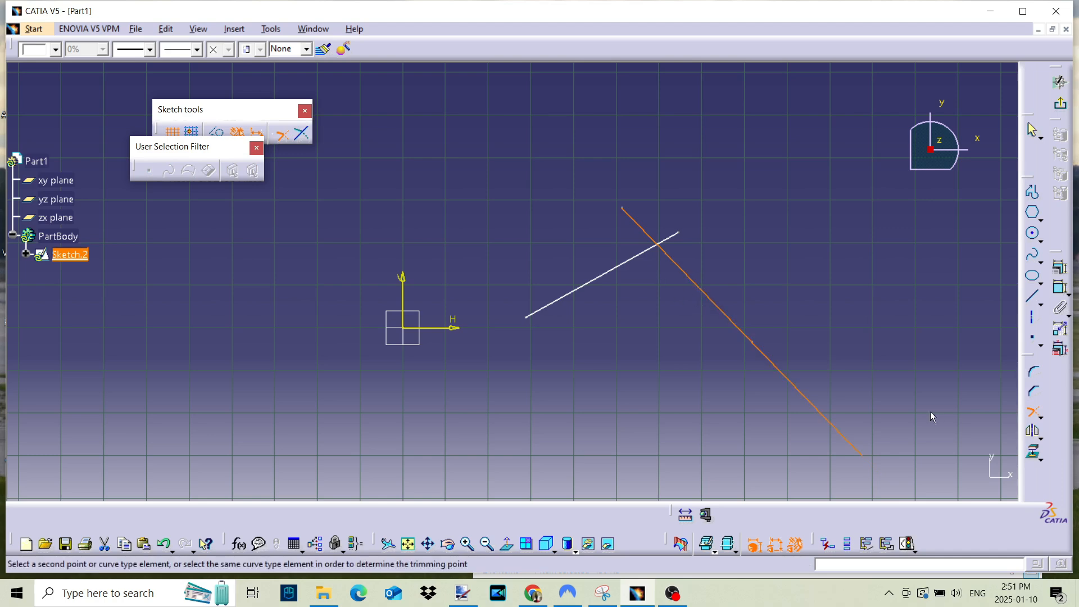
click(1037, 416)
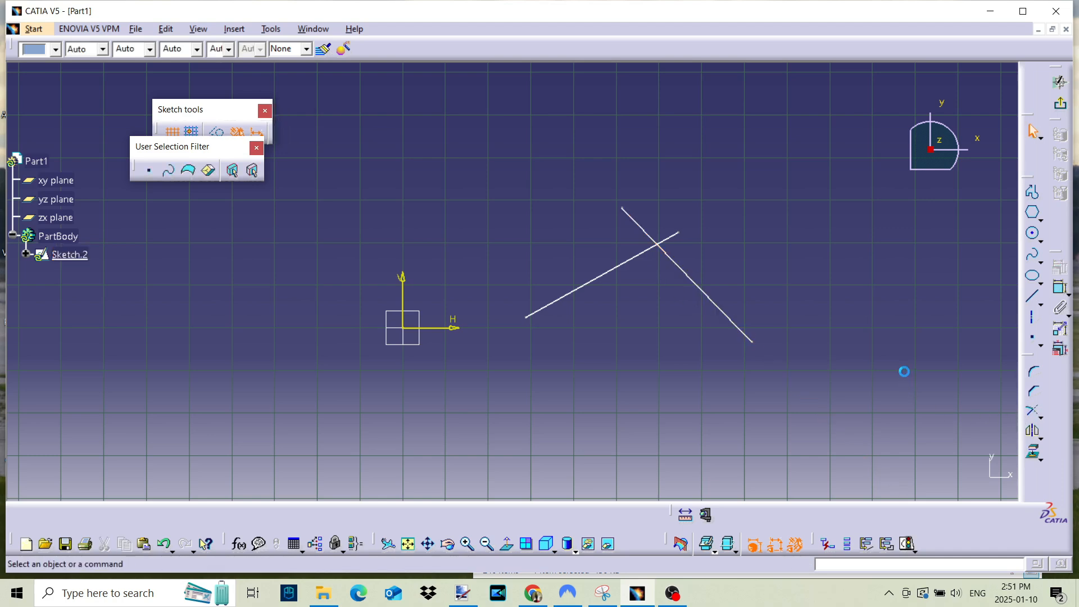
click(1033, 411)
click(627, 265)
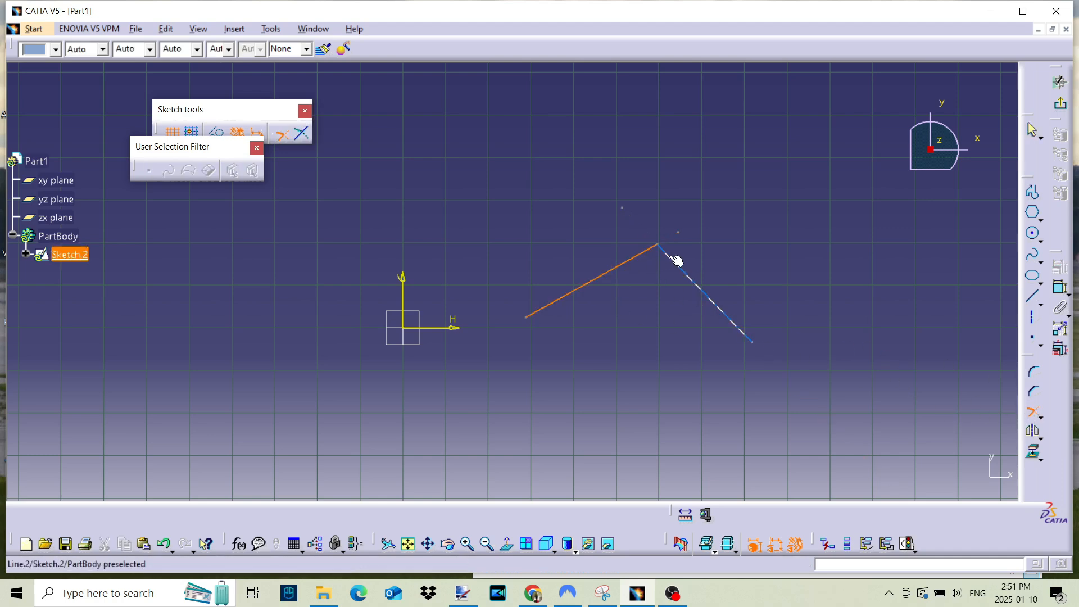
click(677, 260)
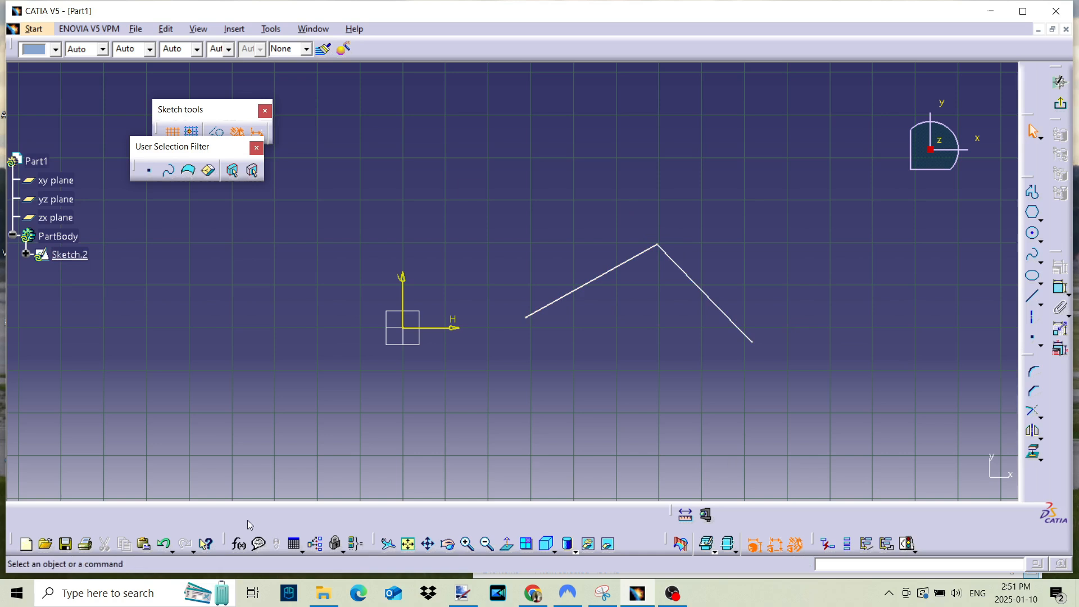
click(166, 545)
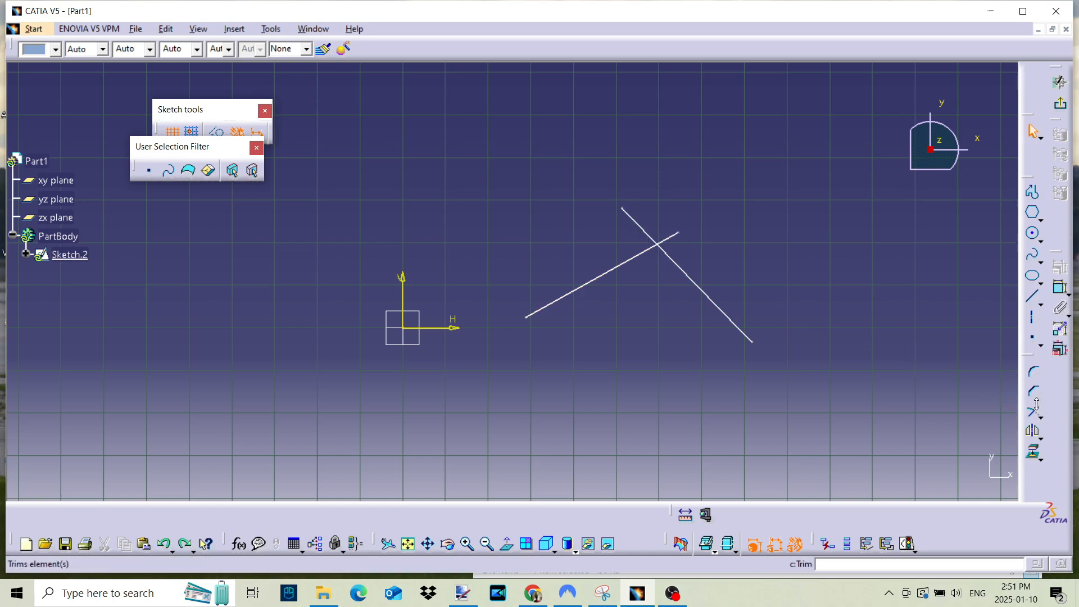
- Round the intersection of the two lines with a trimmed corner of about 111 mm radius and move its radius dimension above the arc
click(1033, 374)
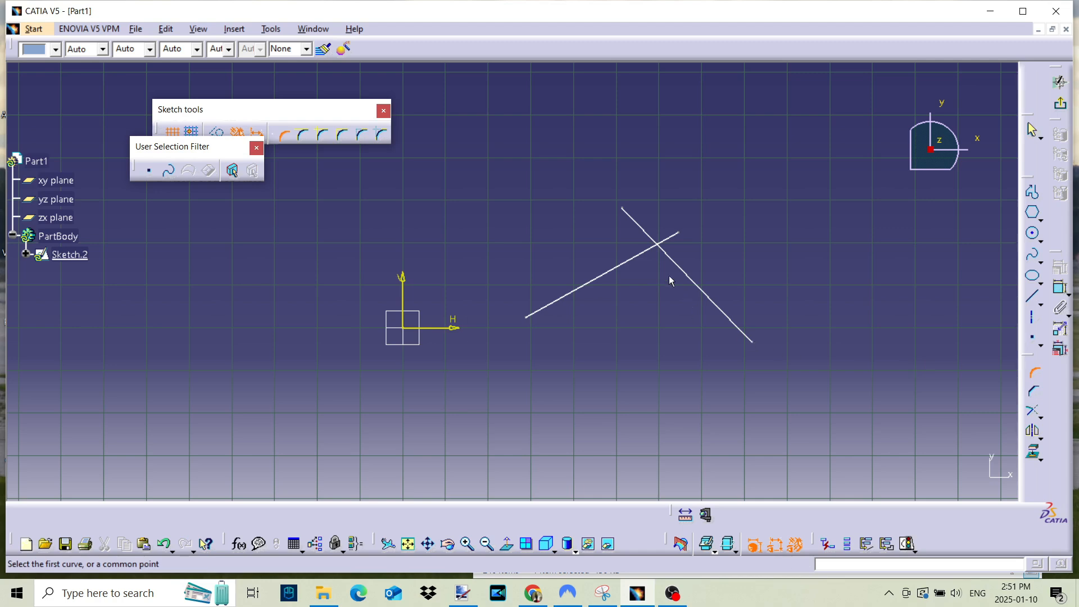
click(641, 260)
click(674, 260)
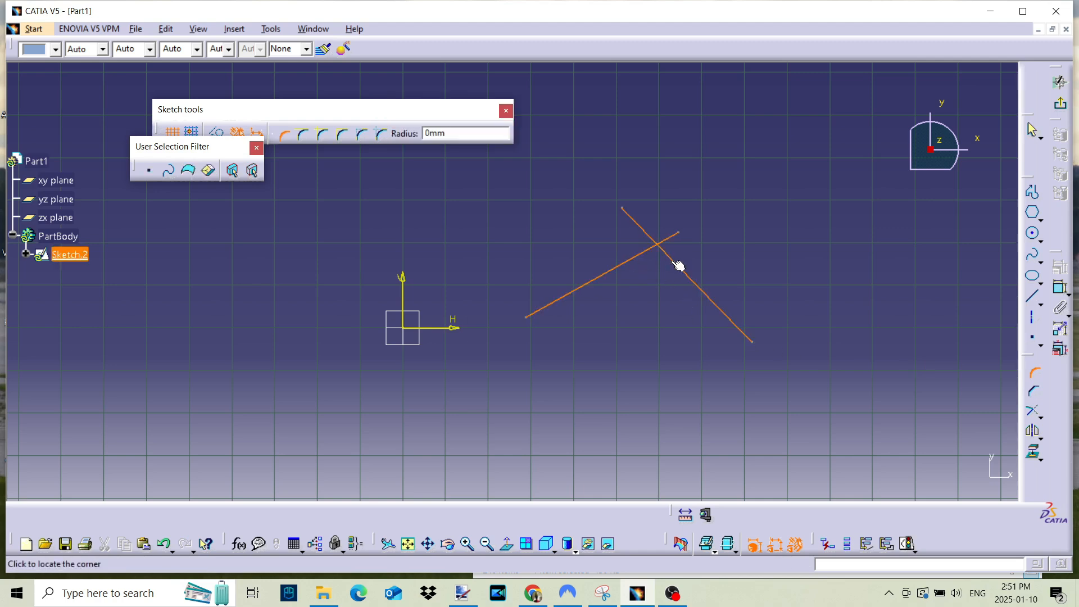
click(667, 261)
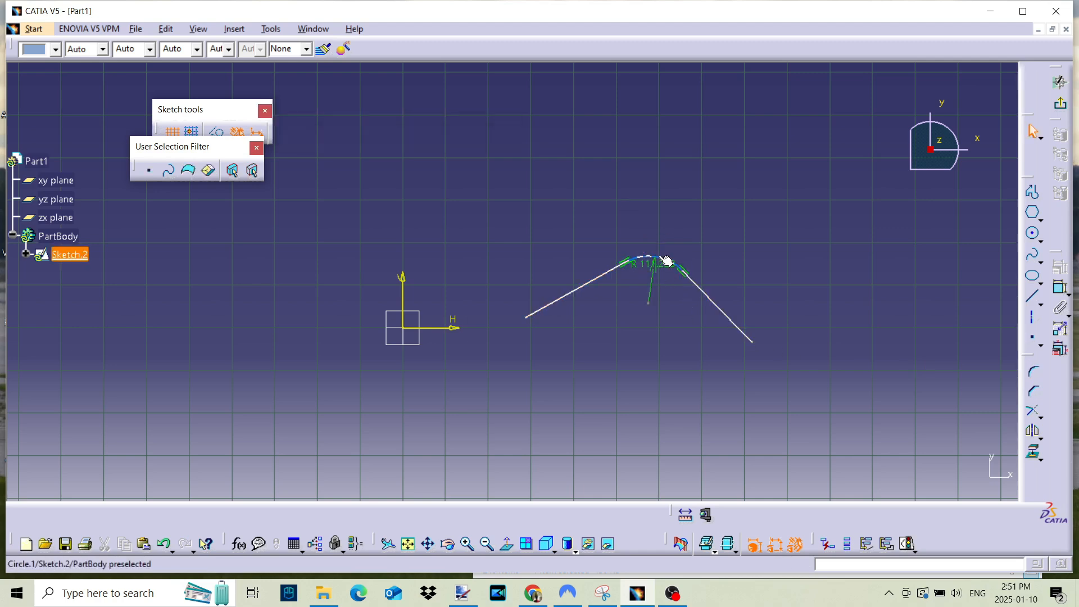
click(657, 214)
drag(657, 214, 659, 195)
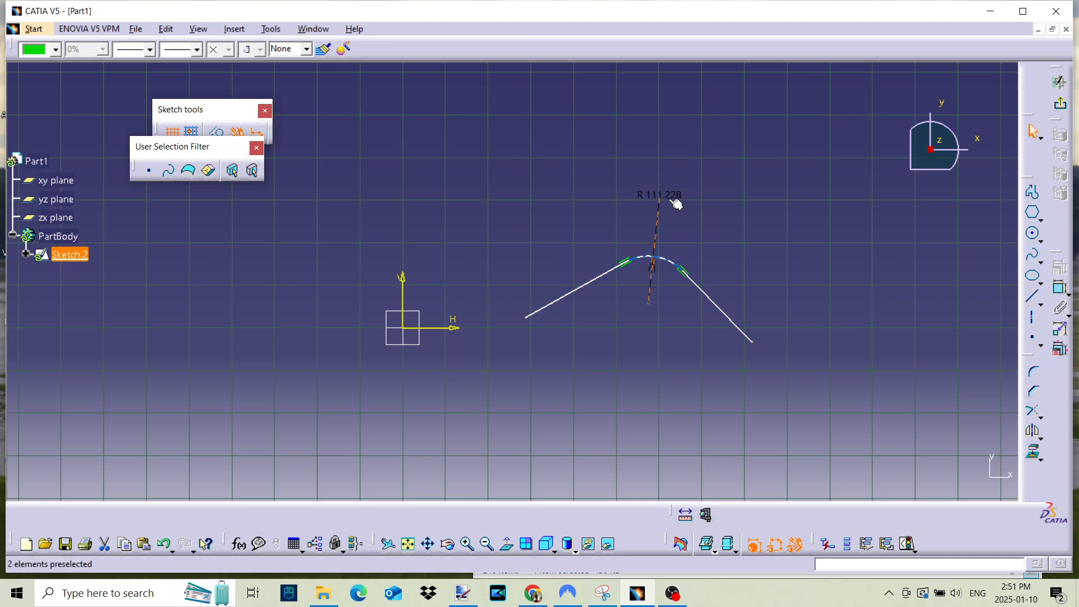
click(630, 375)
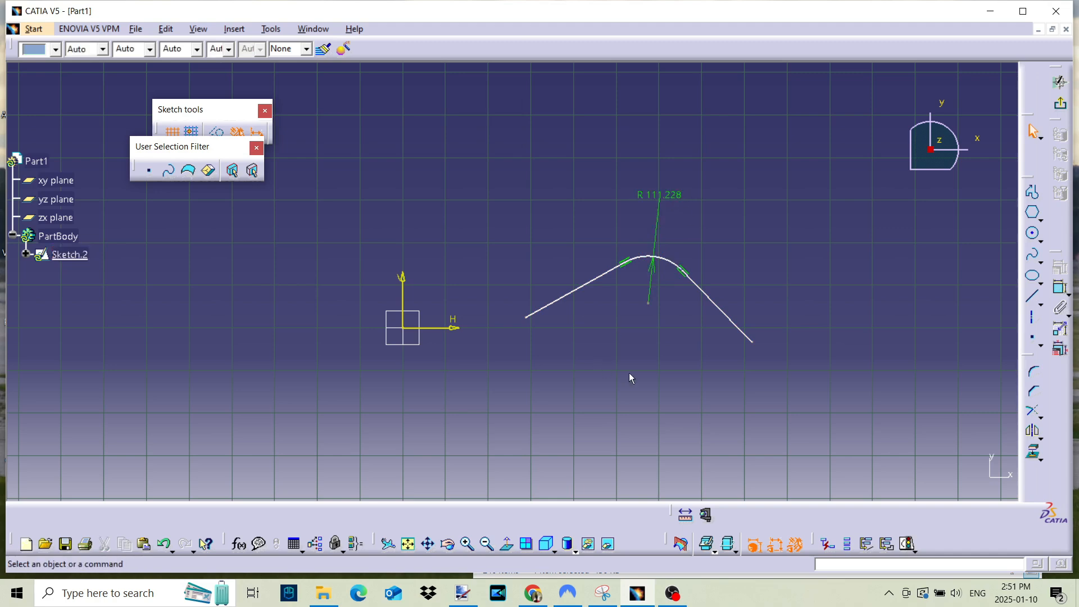
- Set the corner radius between the two lines to 50 mm
double_click(659, 194)
text(50)
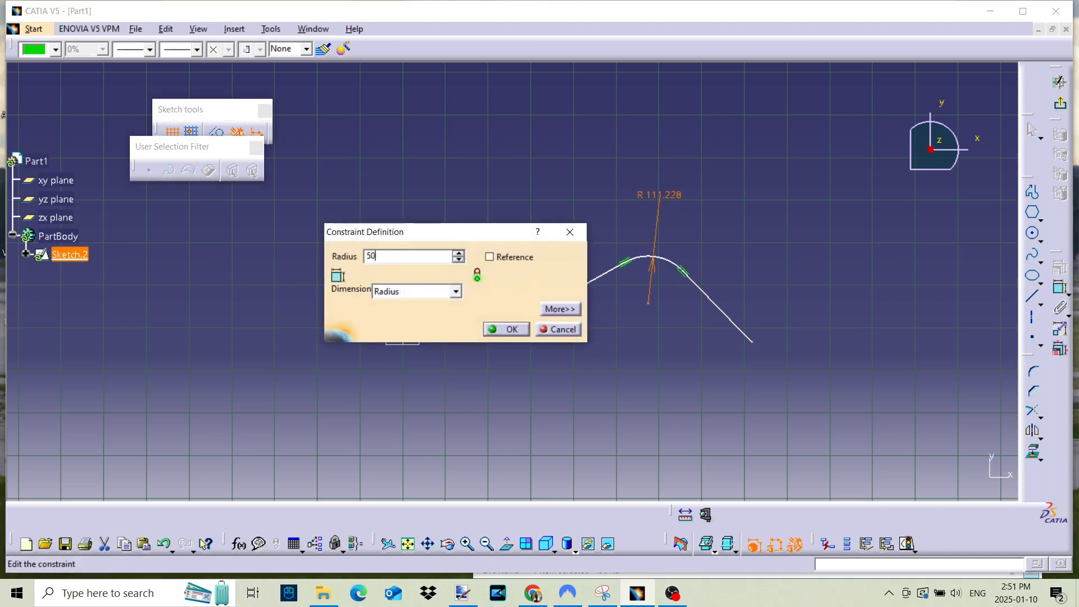
key(Return)
click(729, 276)
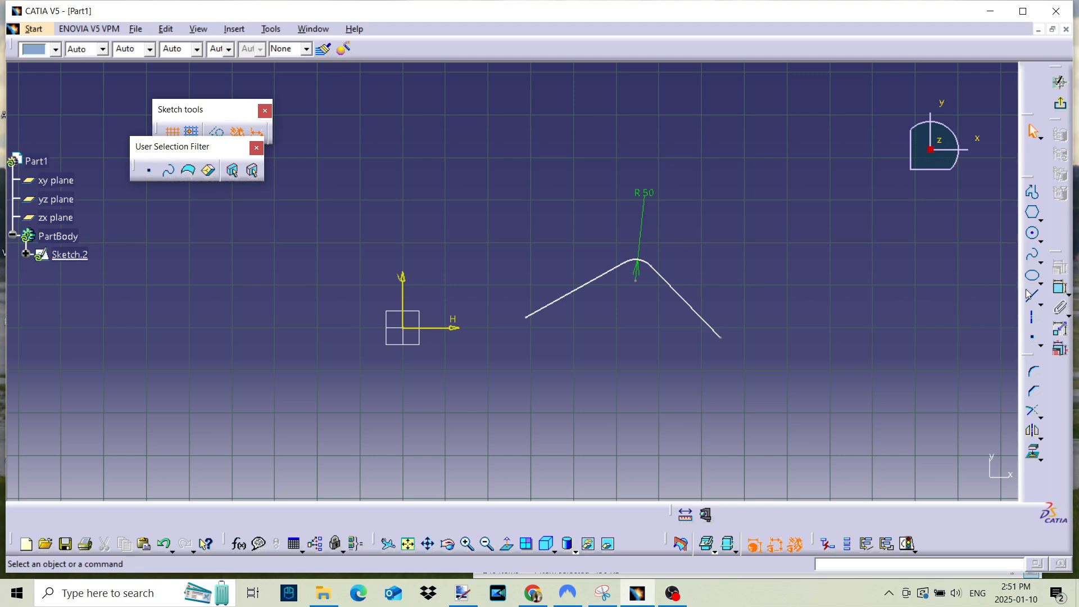
- Undo the radius change, the dimension move and the corner to restore the two crossing lines
click(163, 544)
click(162, 544)
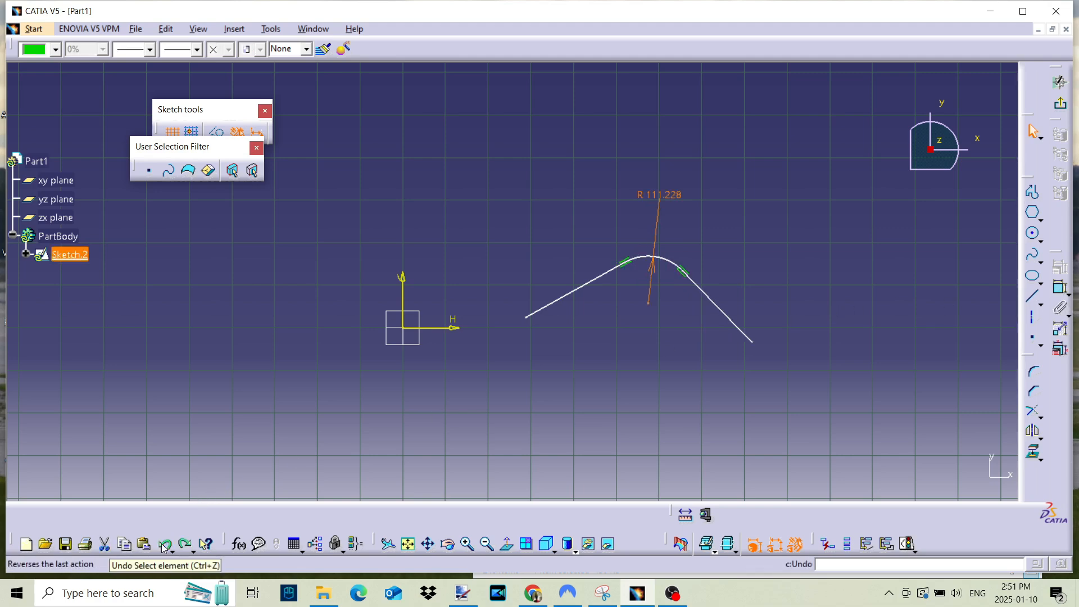
click(163, 544)
click(164, 544)
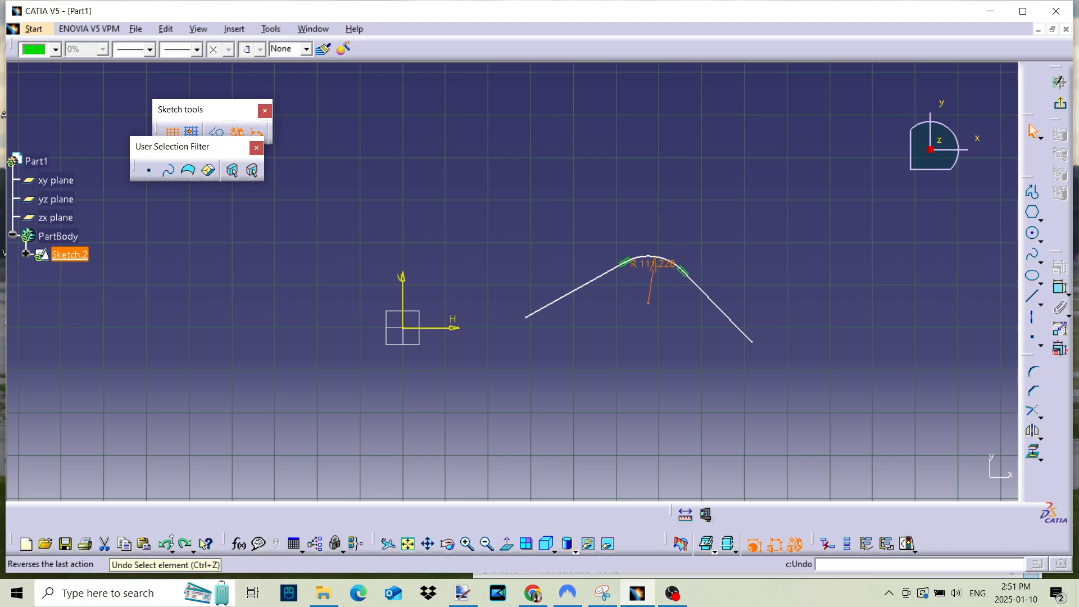
click(163, 543)
click(163, 543)
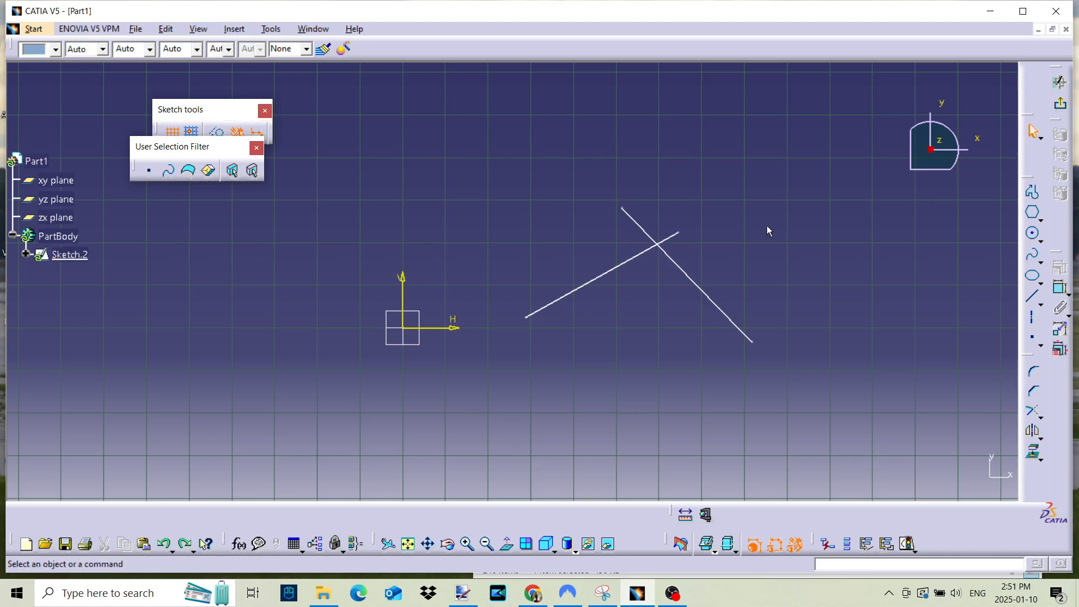
- Chamfer the intersection of the two lines with a bevel about 119 mm long at an angle of about 38°
click(1044, 389)
click(624, 265)
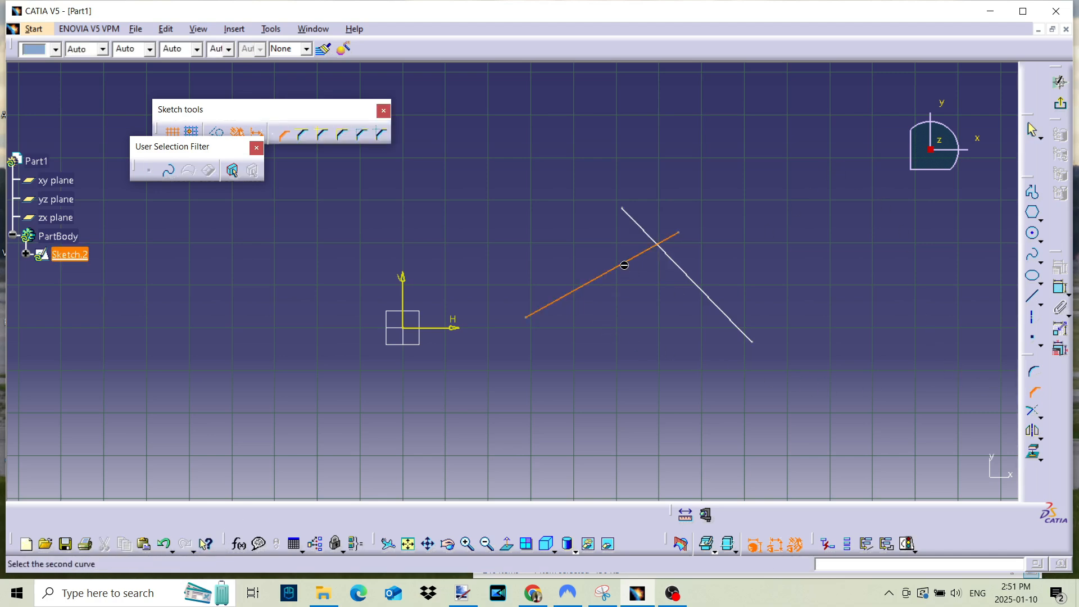
click(675, 264)
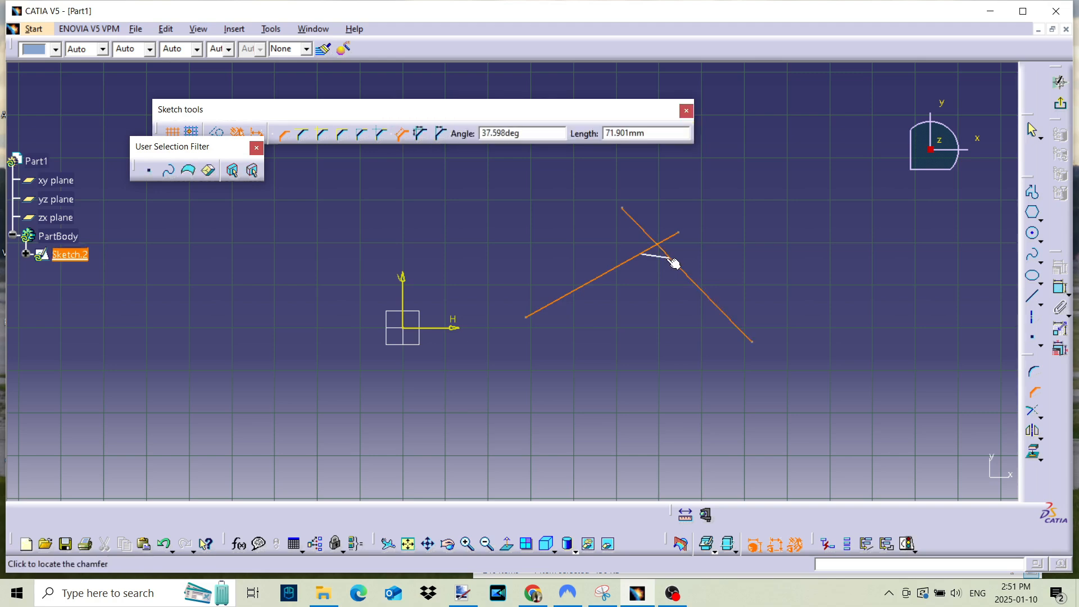
click(669, 266)
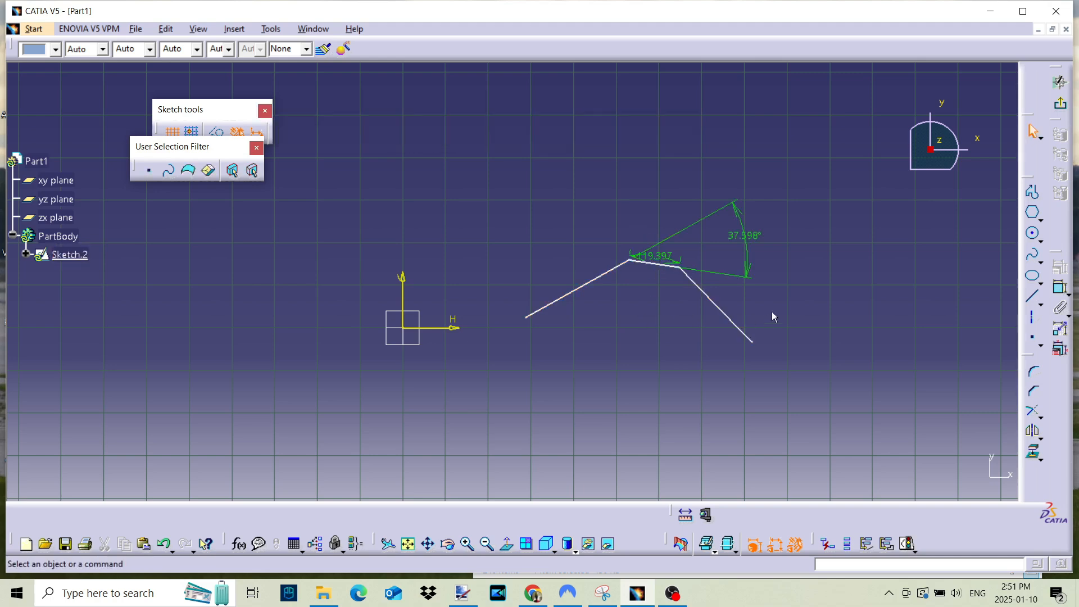
click(655, 257)
click(857, 334)
- Undo the chamfer to restore the two crossing lines
click(167, 546)
click(167, 545)
click(167, 546)
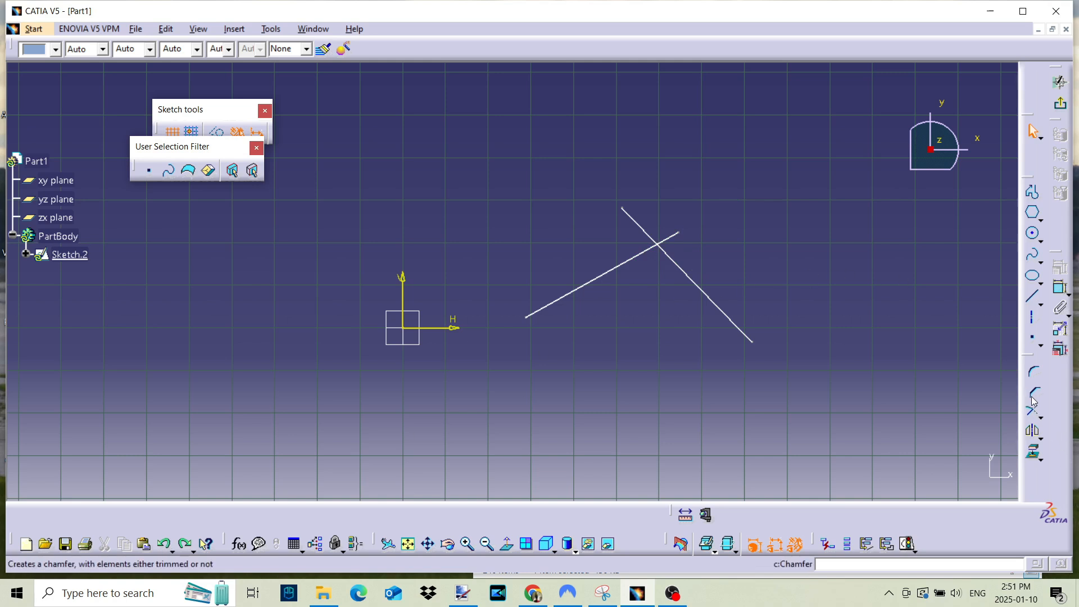
- Mirror the line that descends toward the H axis, away from the origin, about the sketch's vertical axis
click(1034, 434)
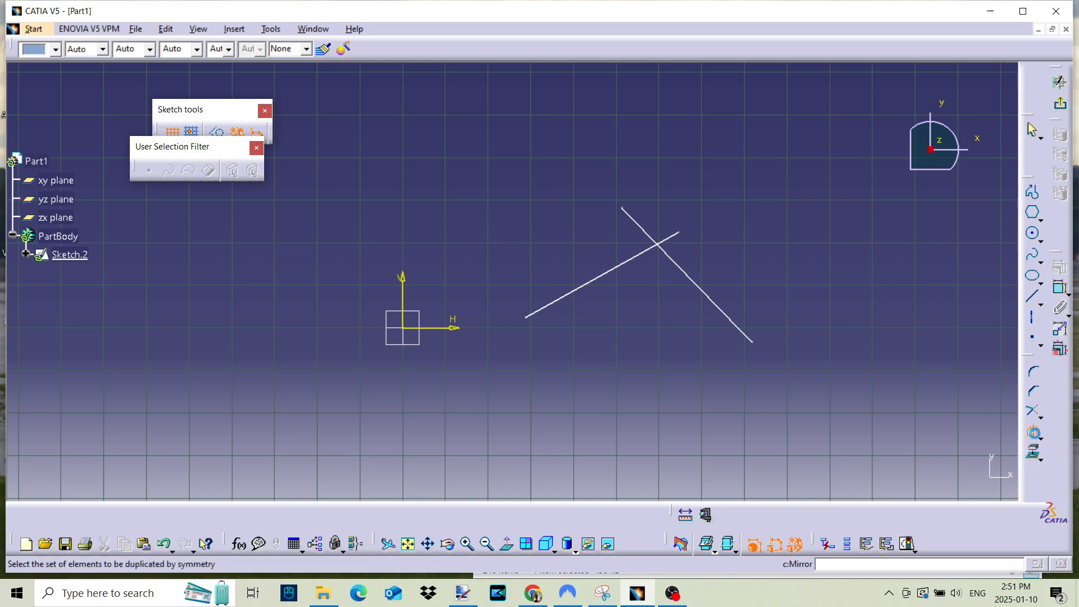
click(1034, 431)
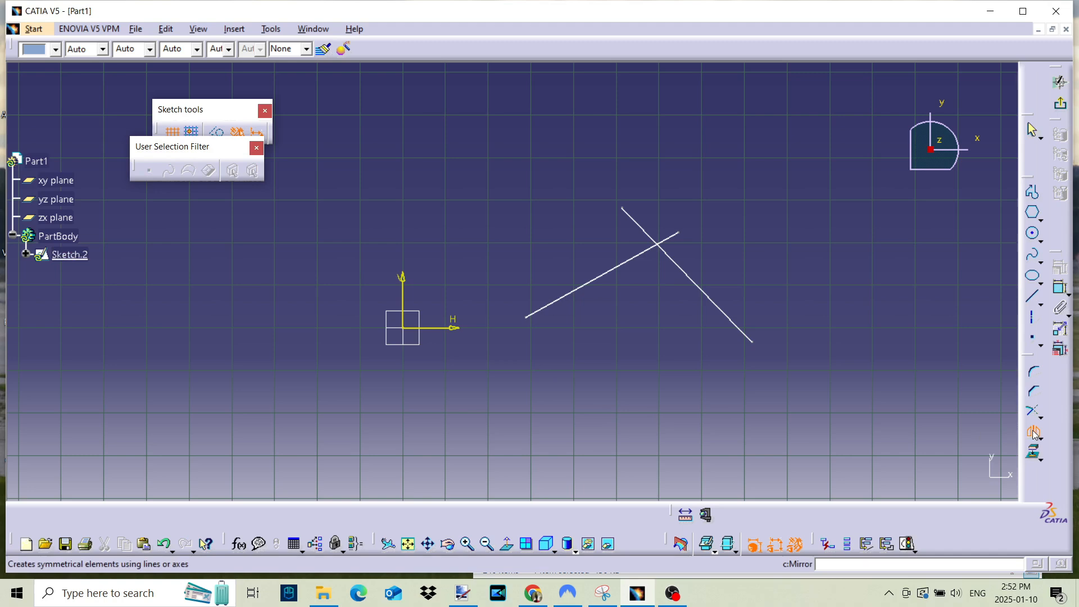
click(687, 274)
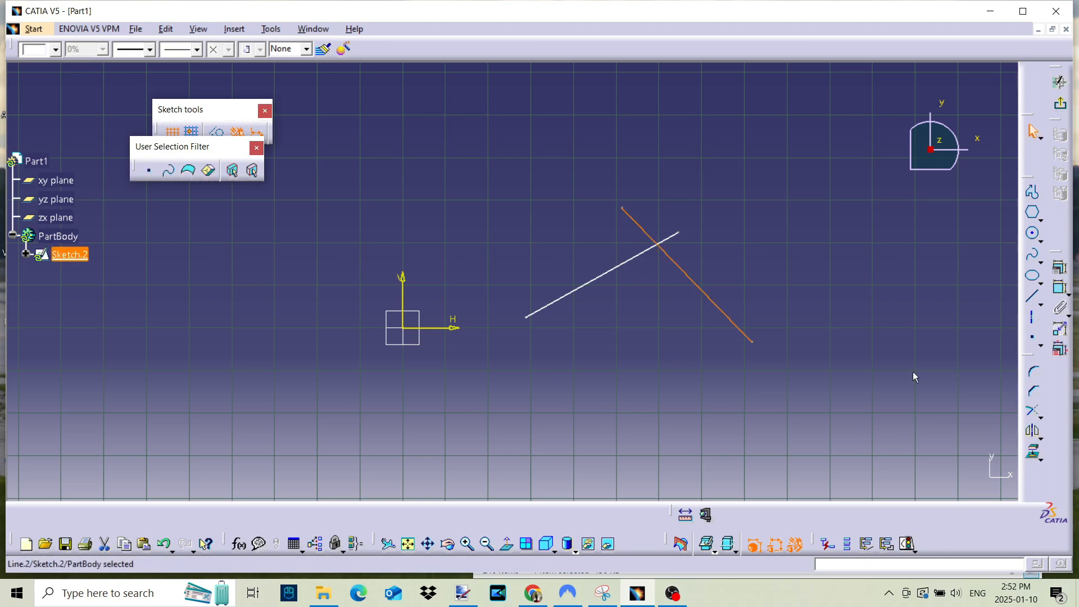
click(1034, 434)
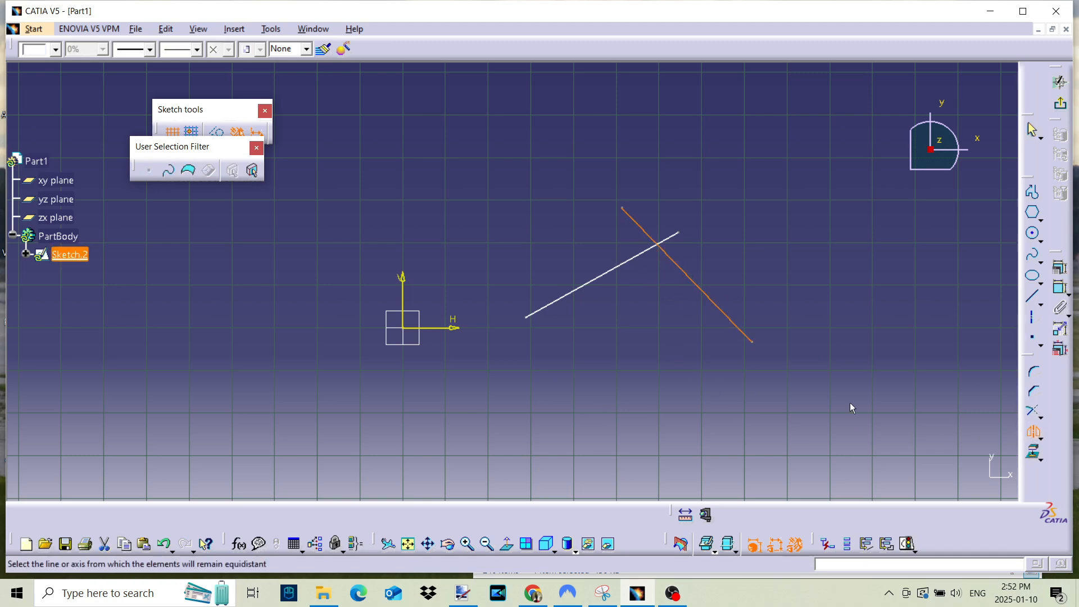
click(404, 296)
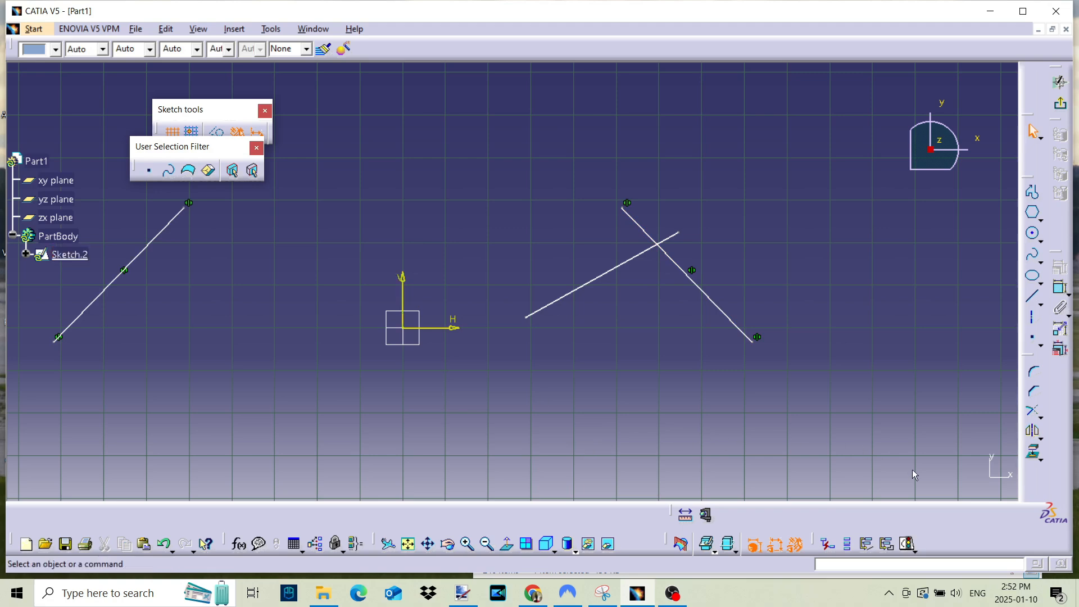
- Sketch a horizontal line about 253 mm above the origin across both mirrored lines, and delete the unmirrored slanted line
click(1036, 301)
click(147, 219)
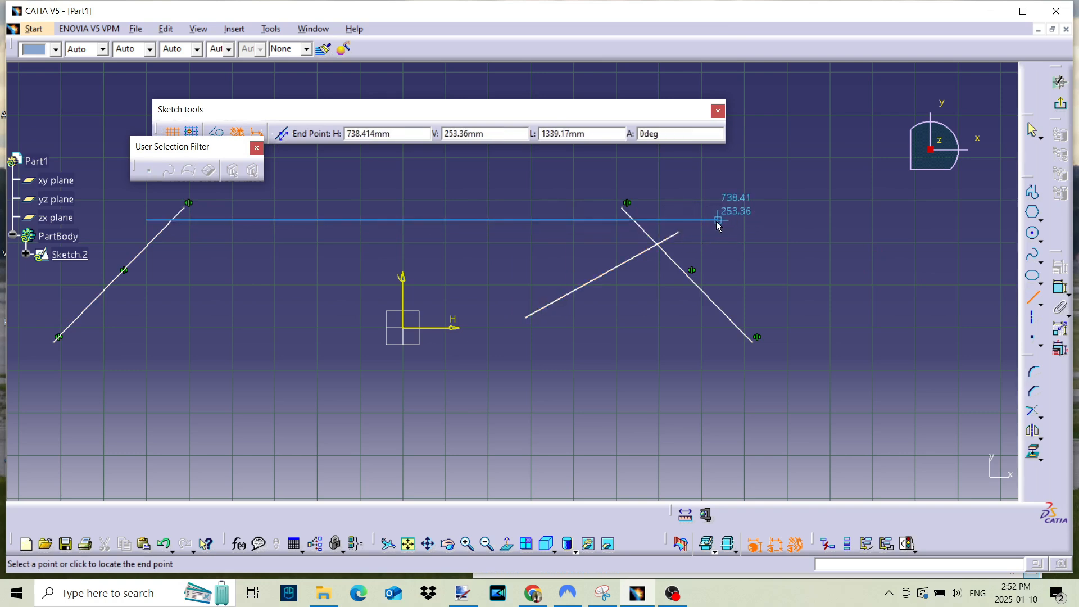
click(662, 219)
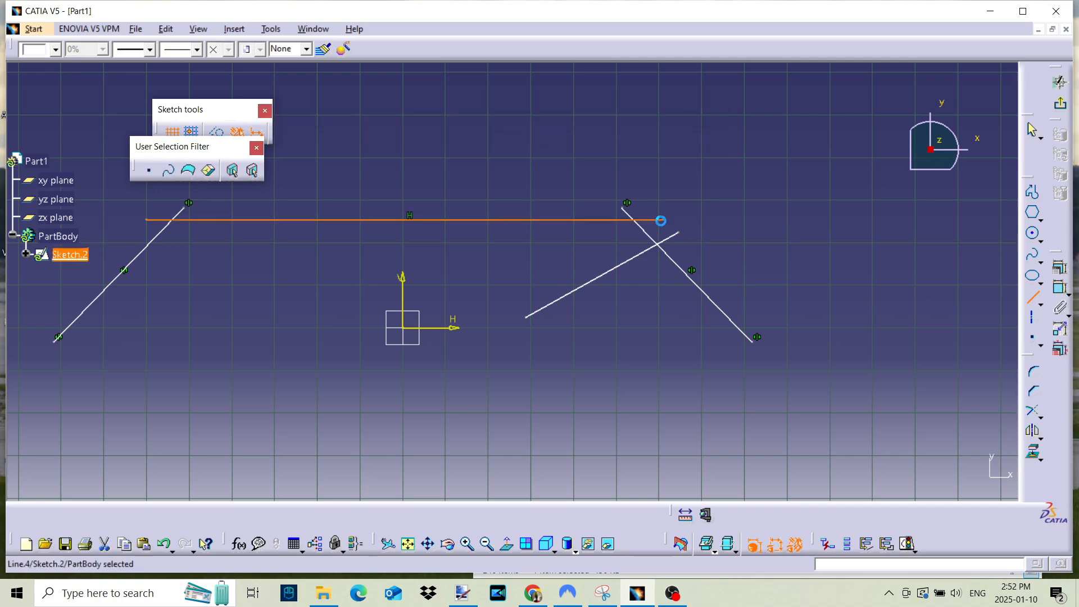
right_click(600, 276)
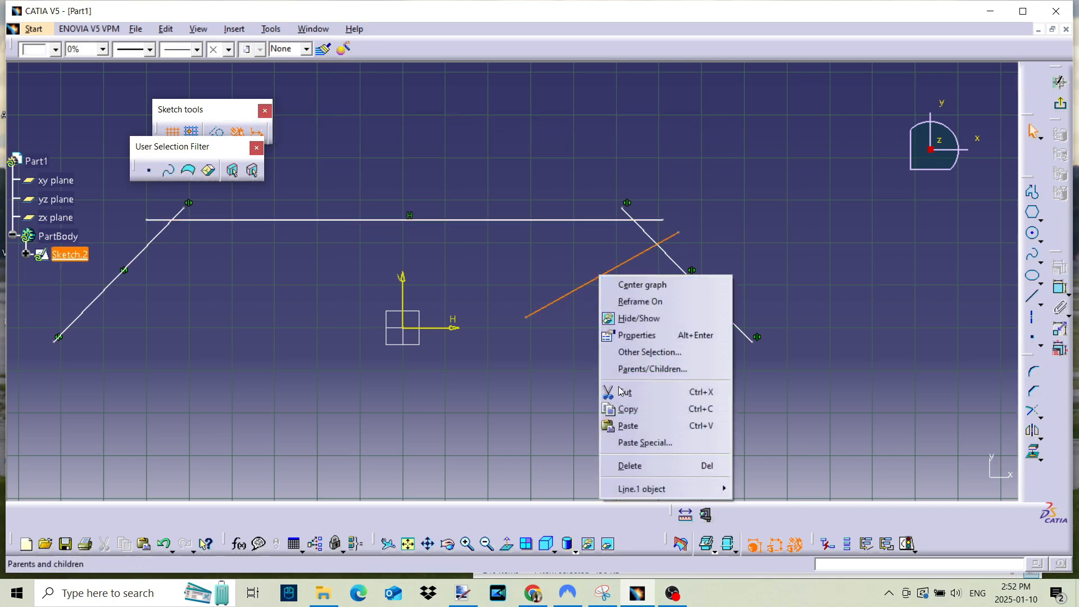
click(622, 469)
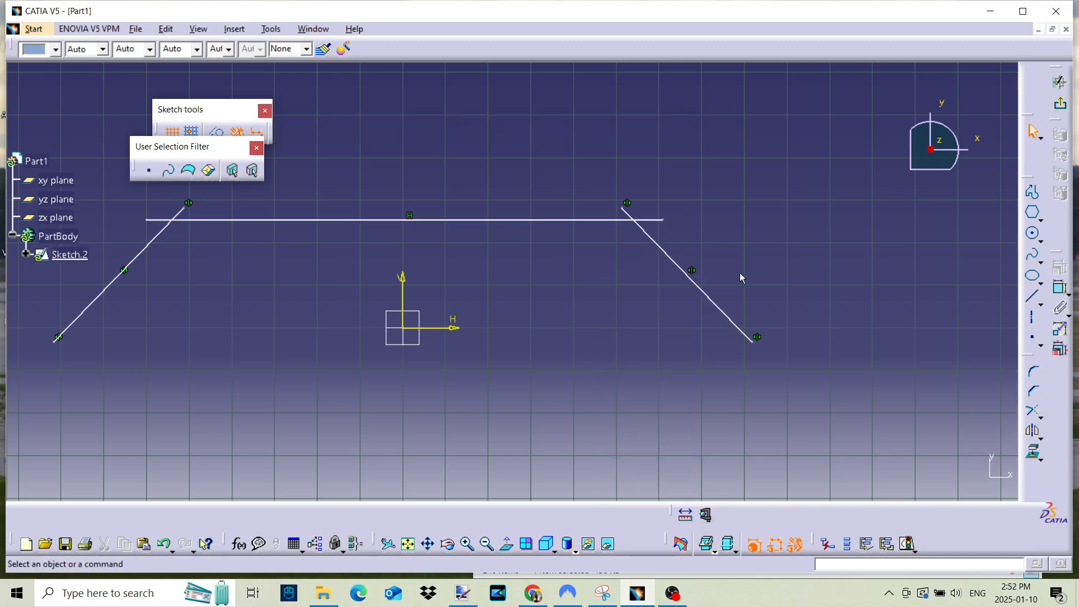
- Trim the horizontal line with both mirrored lines at their intersections, removing the overhanging ends to form two corners
click(1033, 411)
click(647, 233)
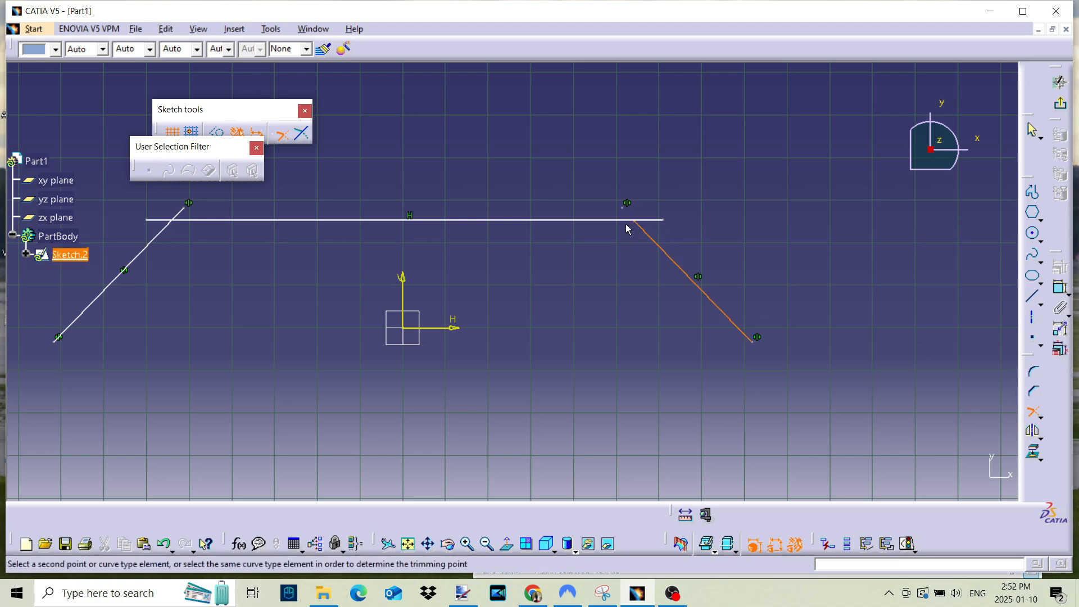
click(629, 220)
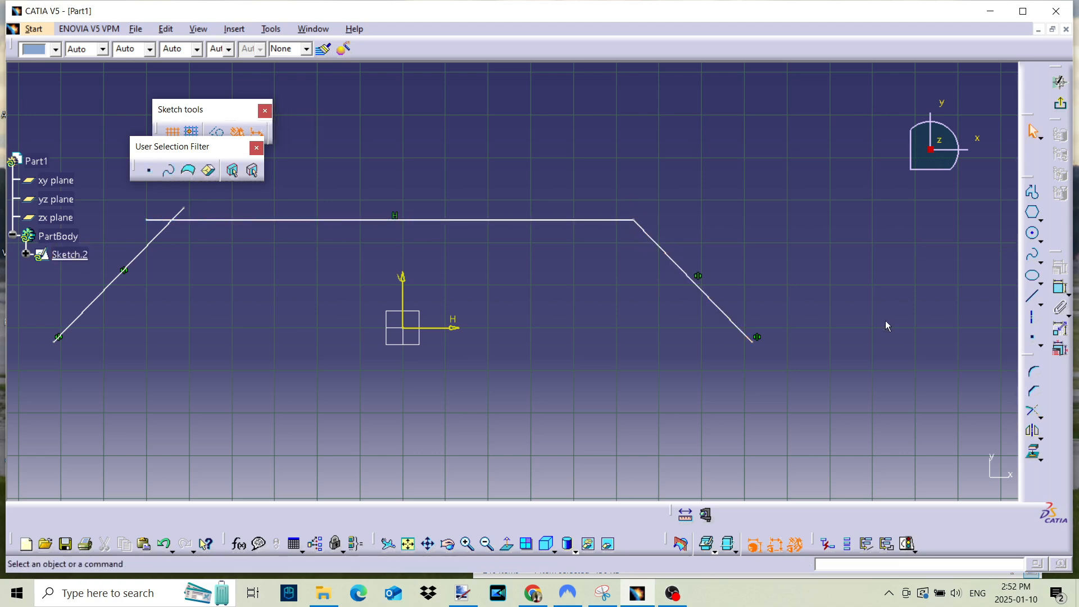
click(1033, 412)
click(198, 220)
click(163, 239)
- Dimension the length of the horizontal line above the profile and exit the sketch
mouse_move(697, 368)
middle_down()
mouse_move(696, 304)
mouse_move(701, 324)
middle_up()
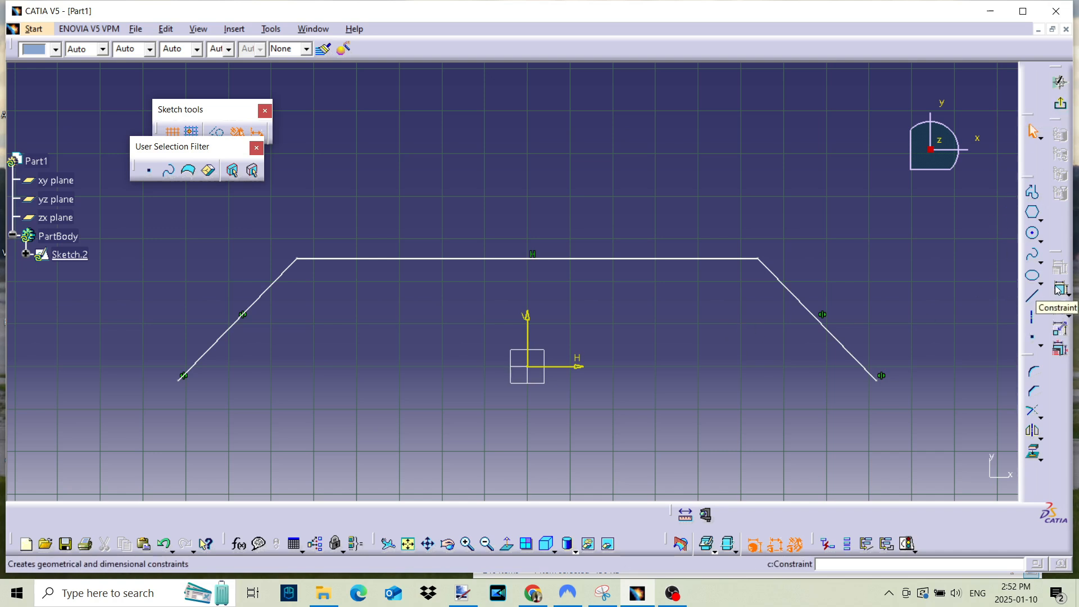
click(569, 259)
click(542, 180)
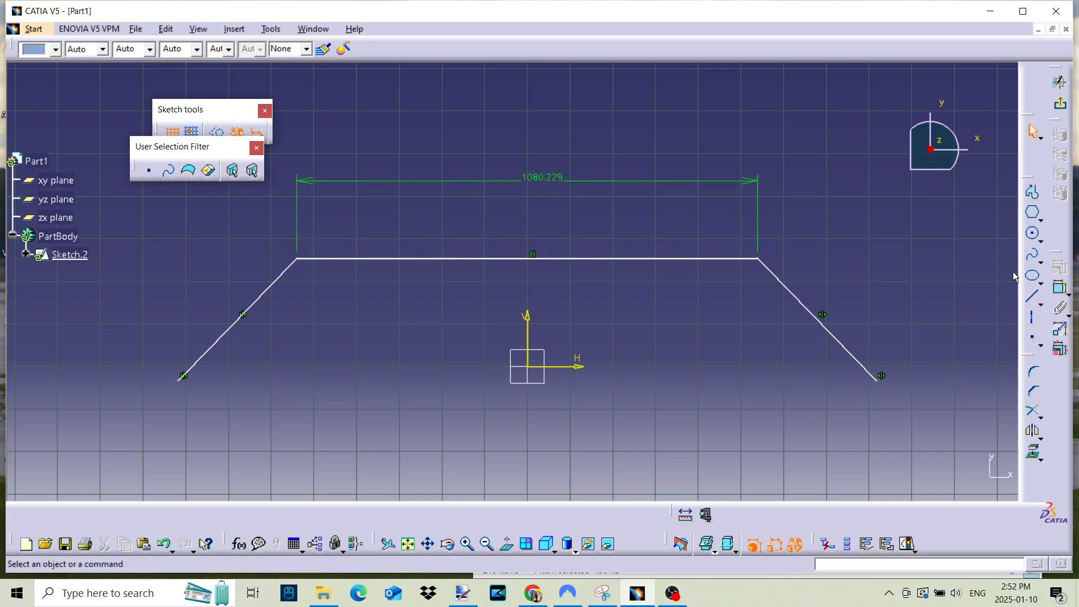
click(1061, 107)
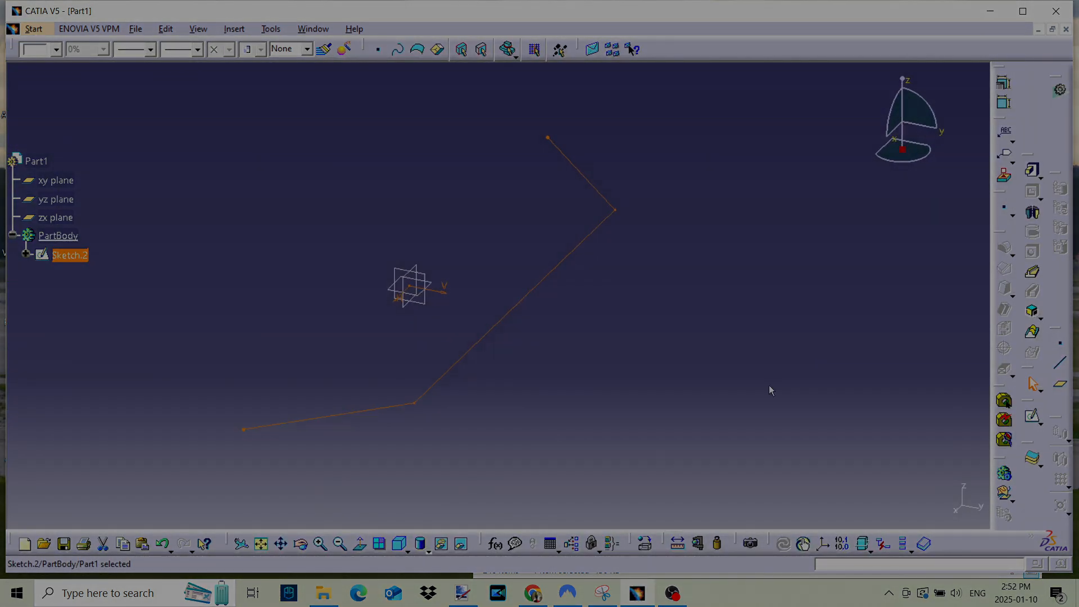